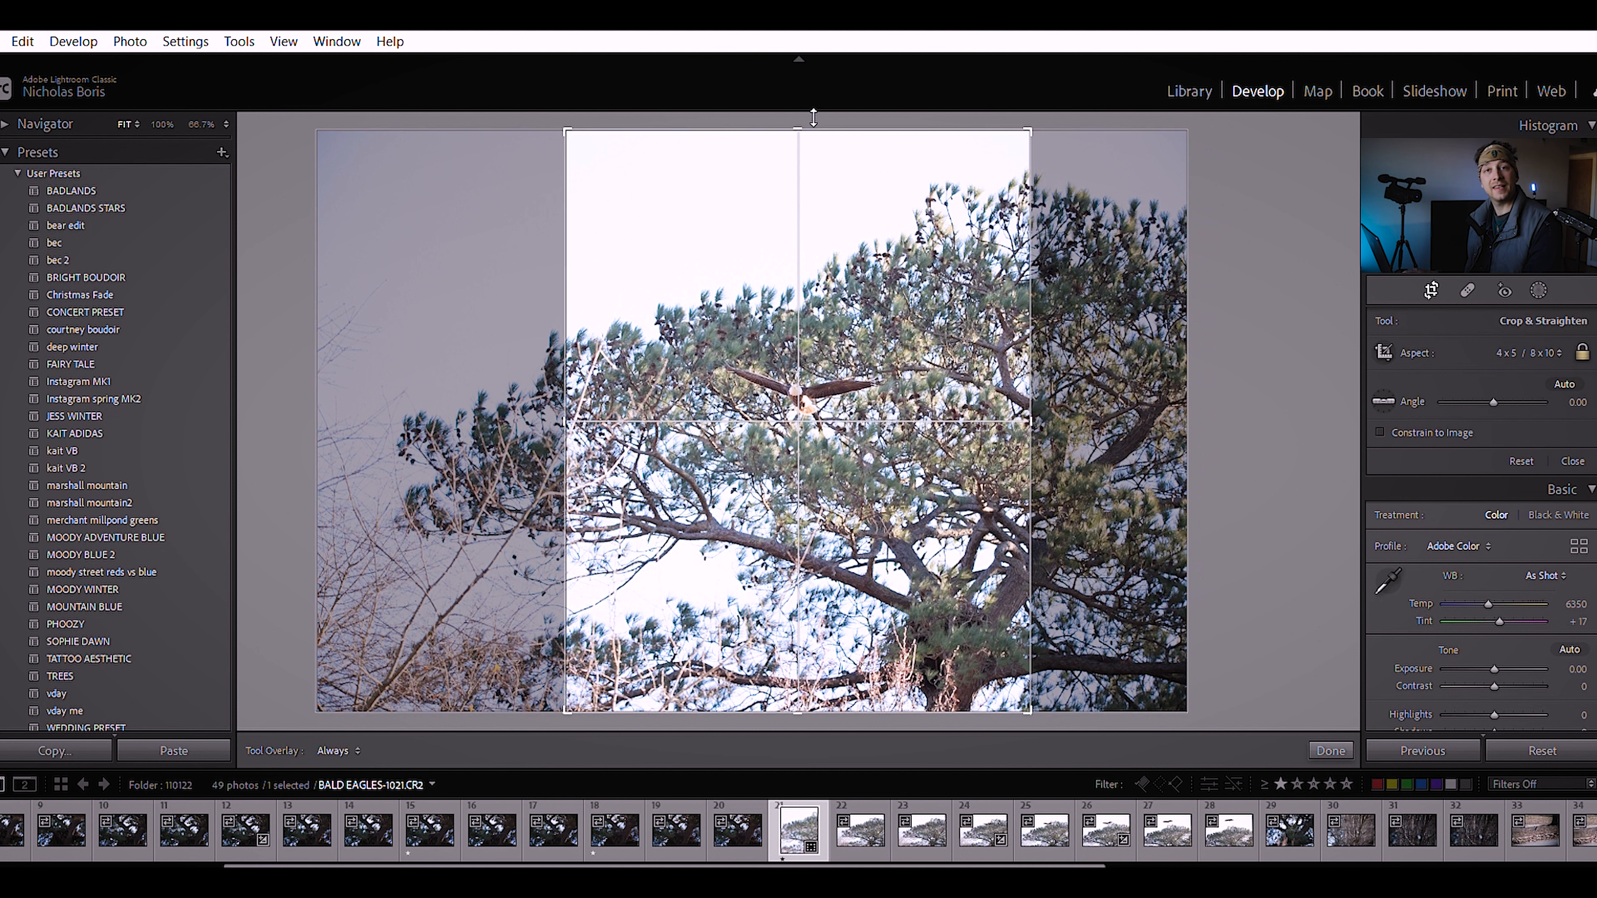
- Tighten the 4 x 5 crop around the flying eagle, placing the bird near the centre of the frame
drag(814, 118, 817, 208)
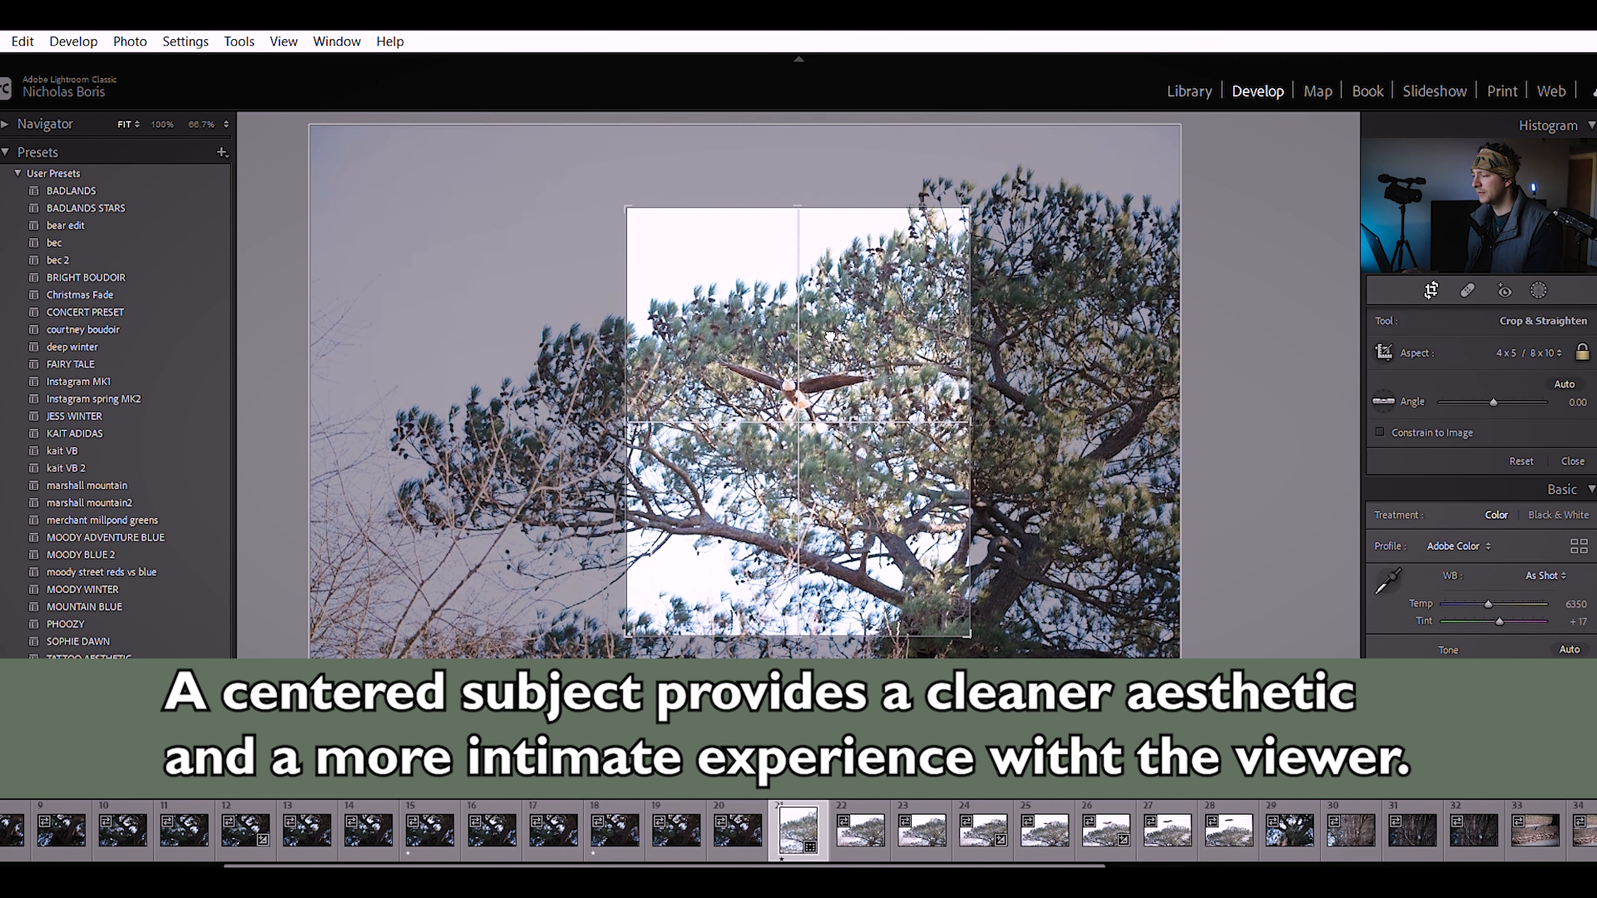
drag(833, 357, 832, 364)
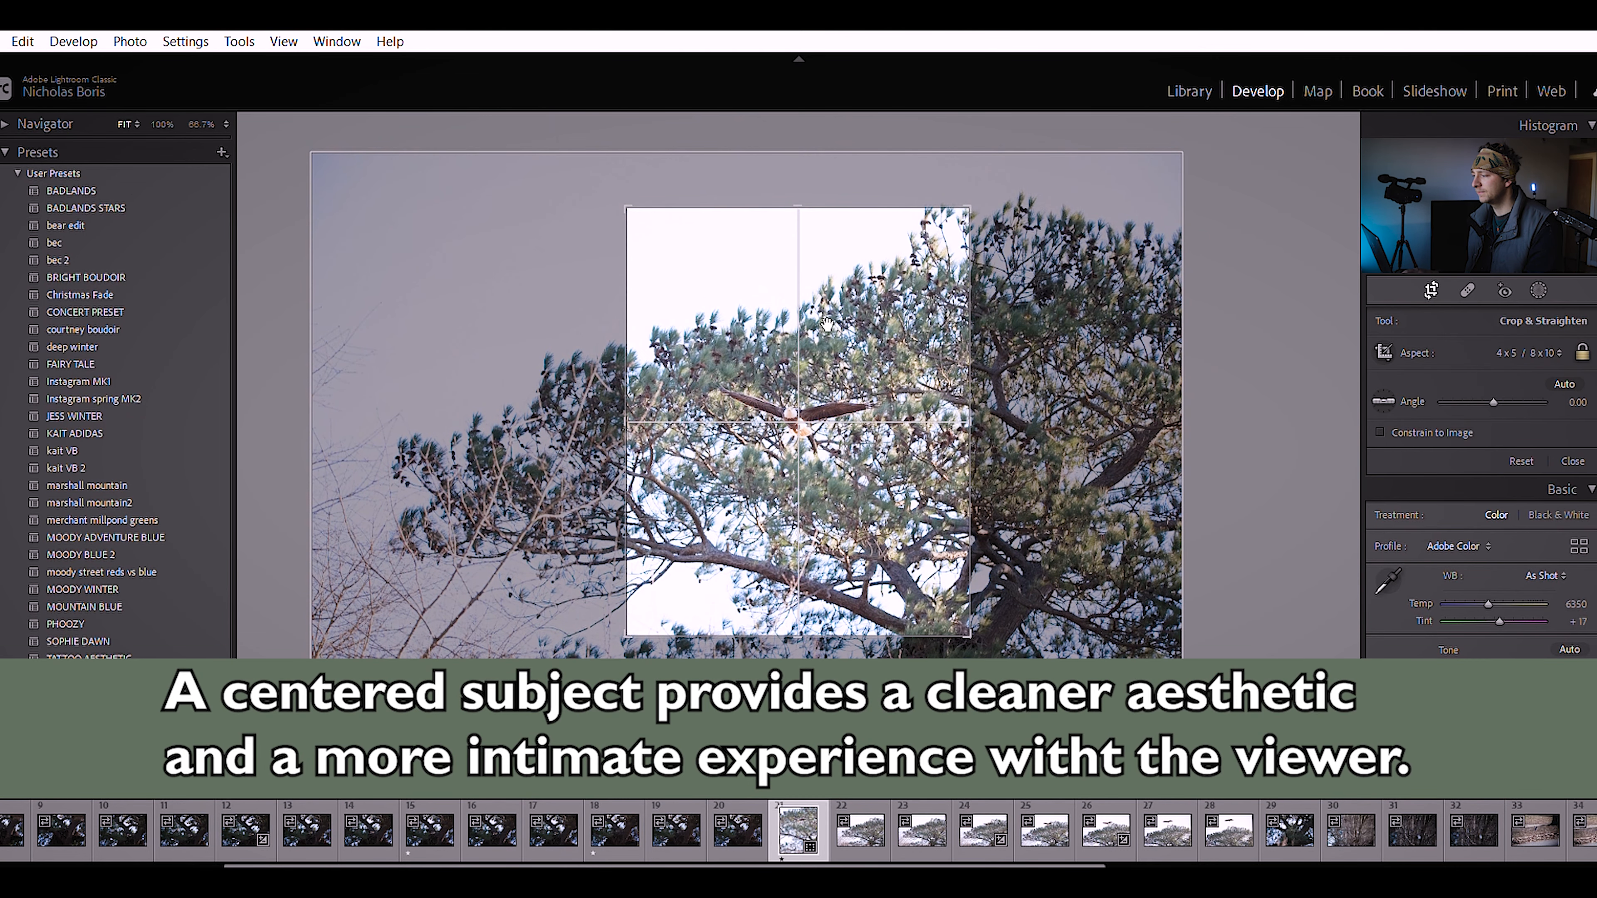
drag(796, 212, 821, 346)
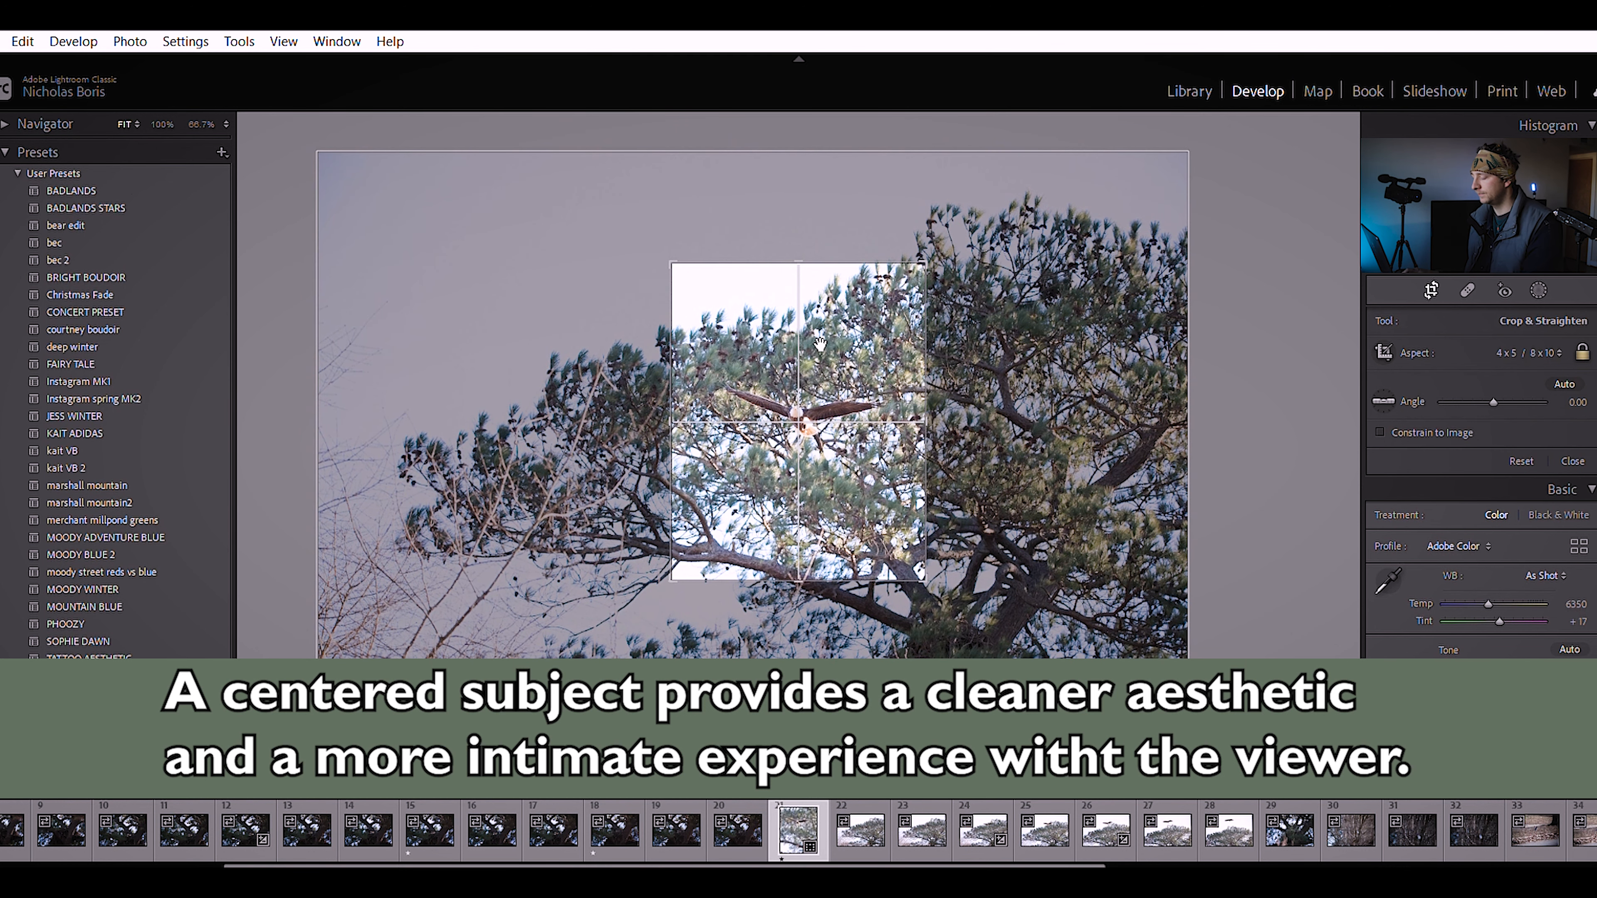
key(Return)
click(804, 430)
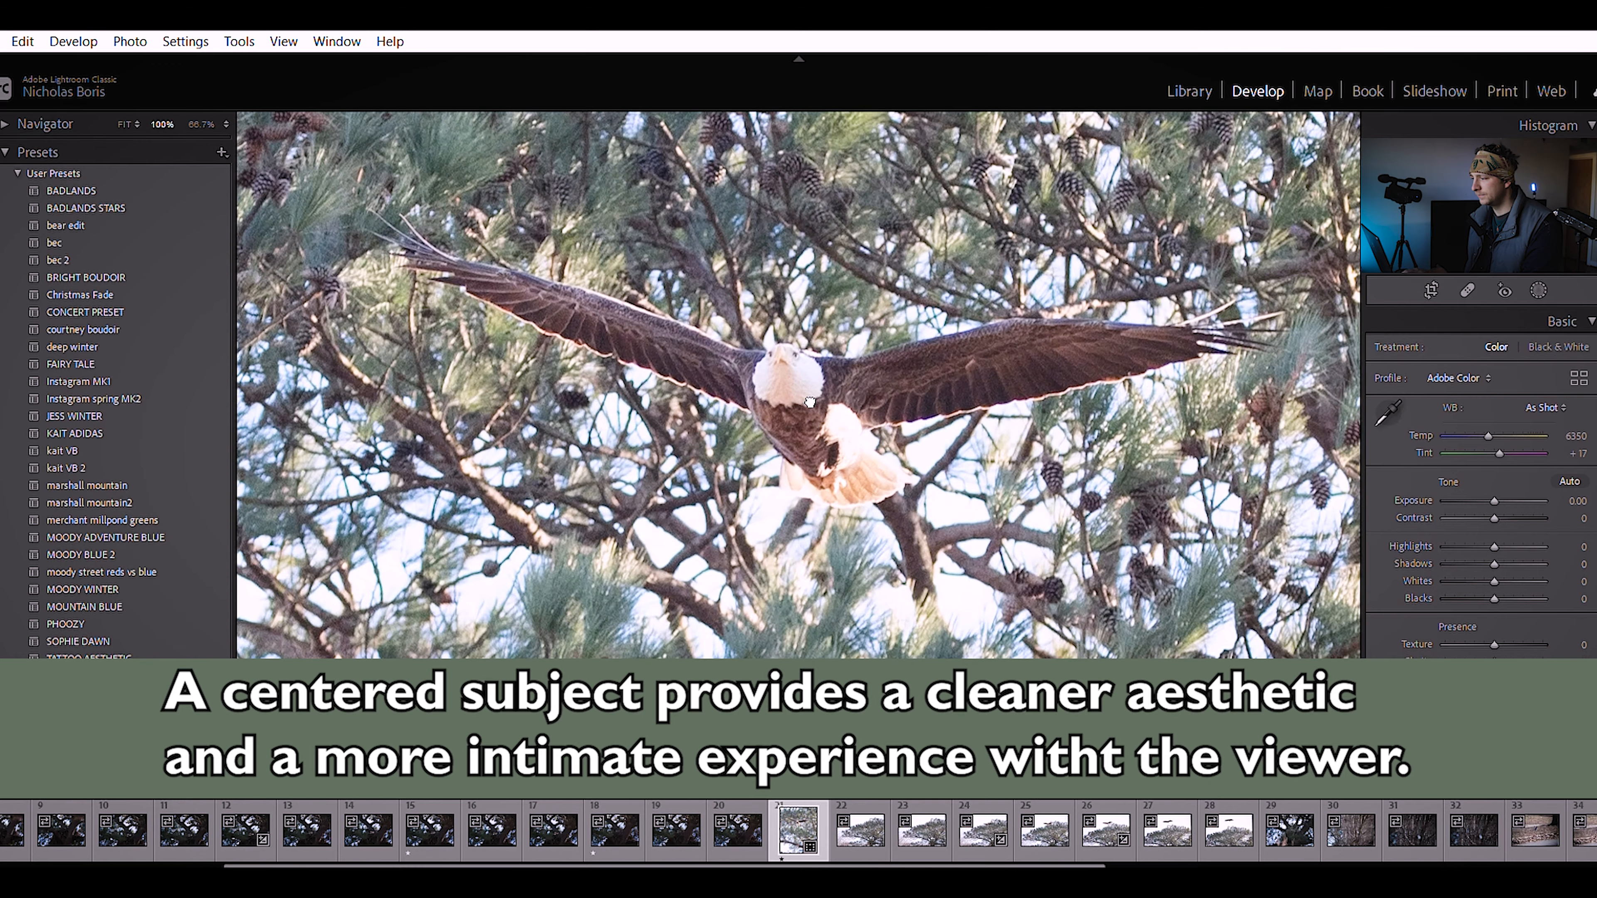
click(810, 398)
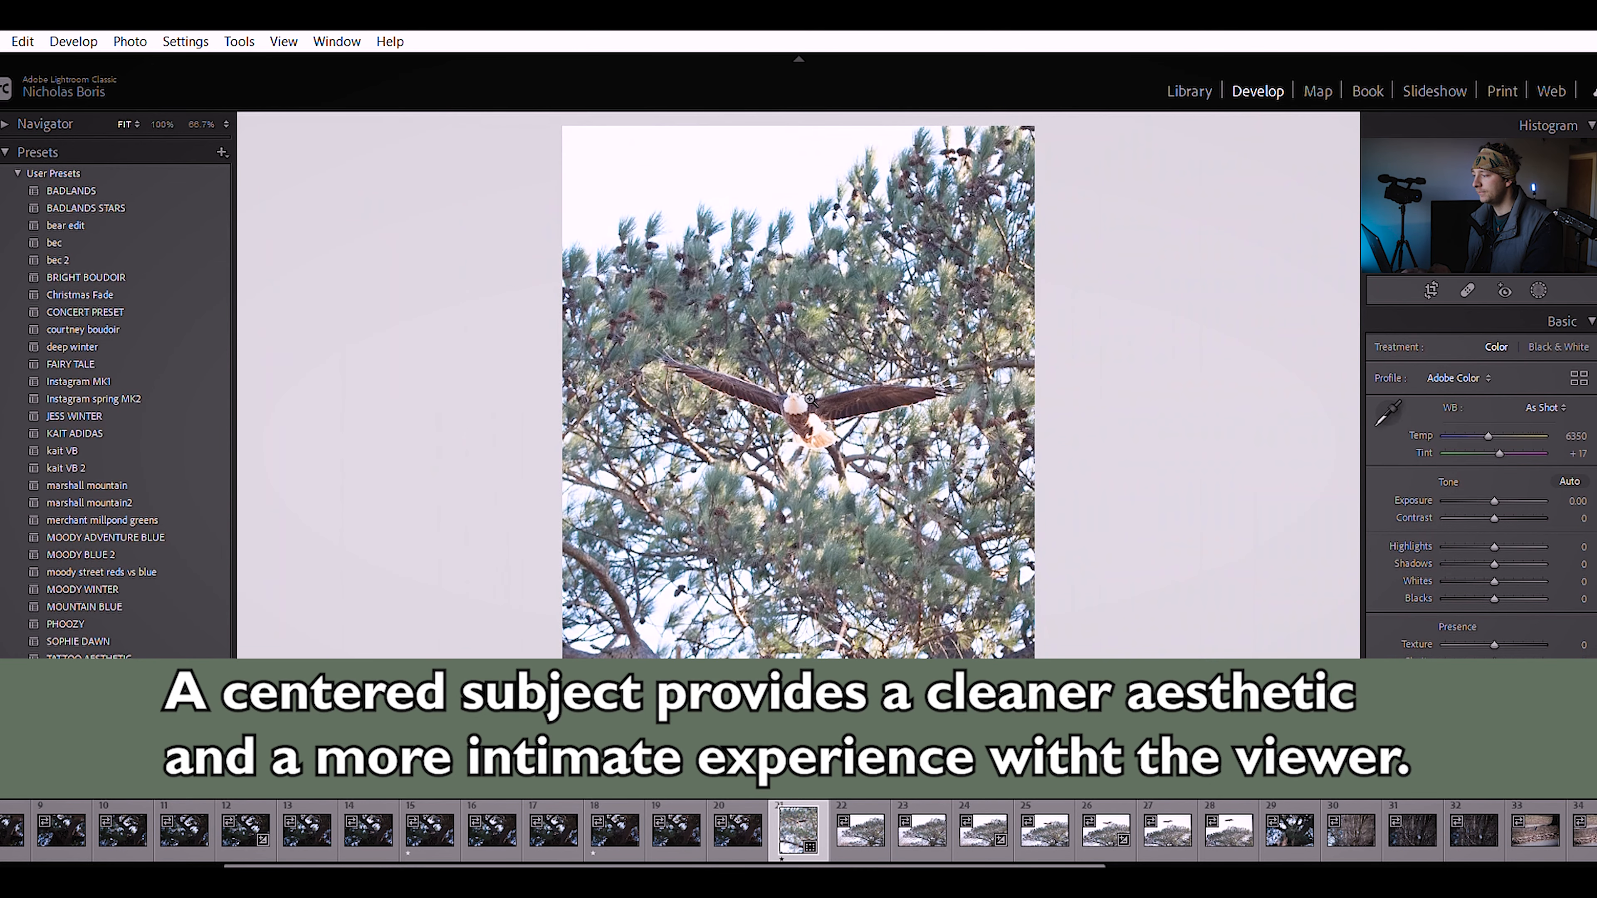
- Reopen the crop and nudge the photo slightly up and left within the frame to refine the eagle's position
click(1432, 280)
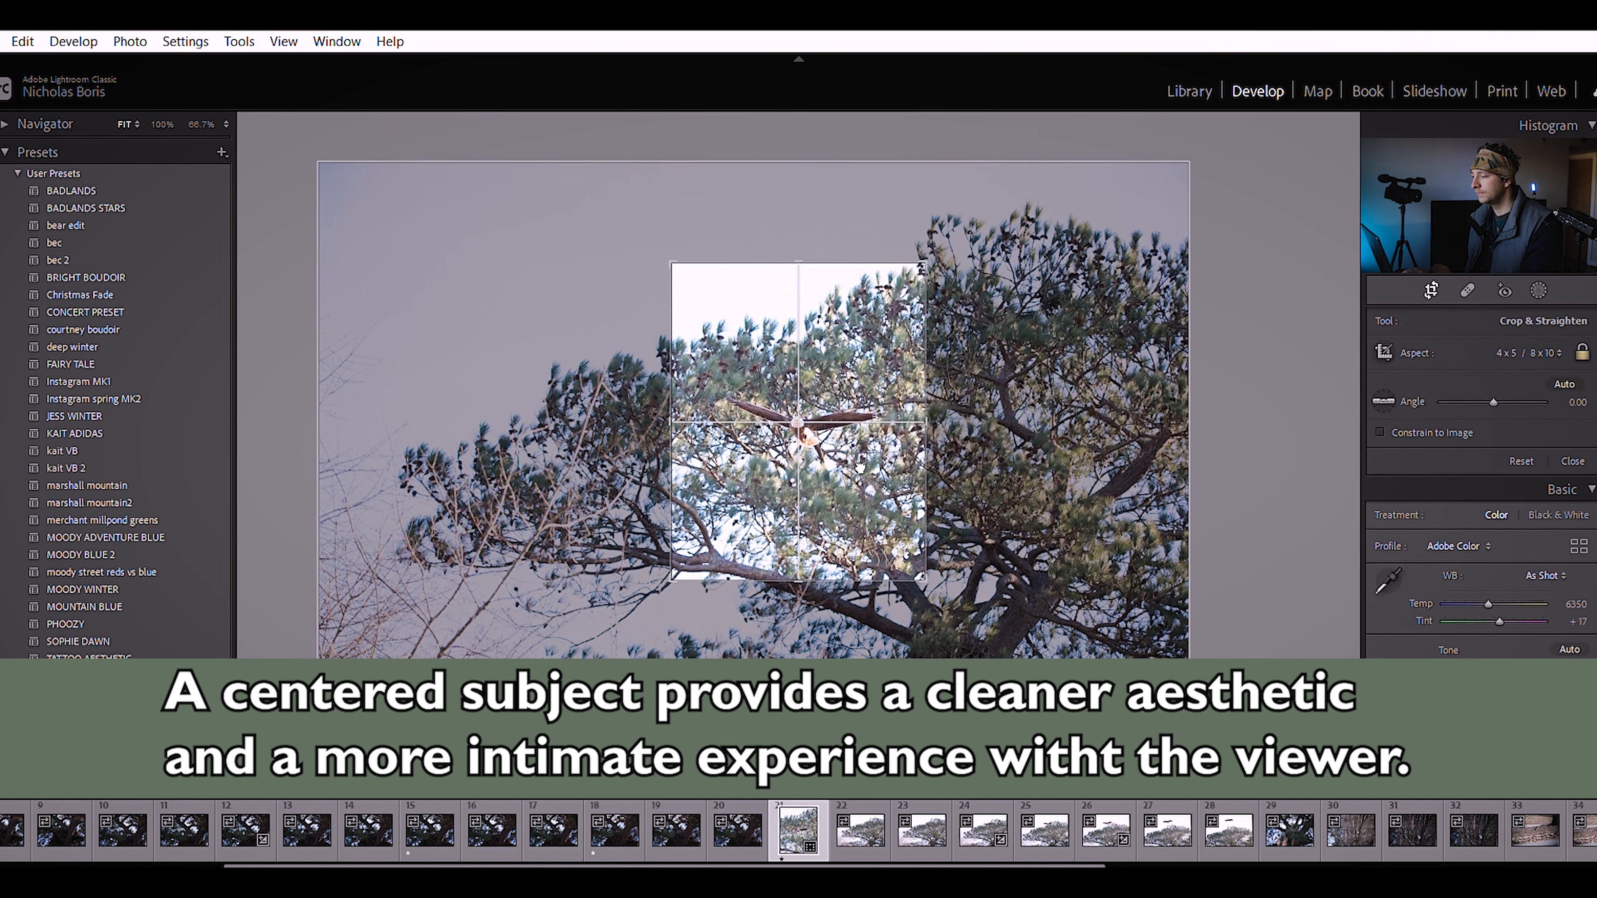
drag(860, 469, 855, 460)
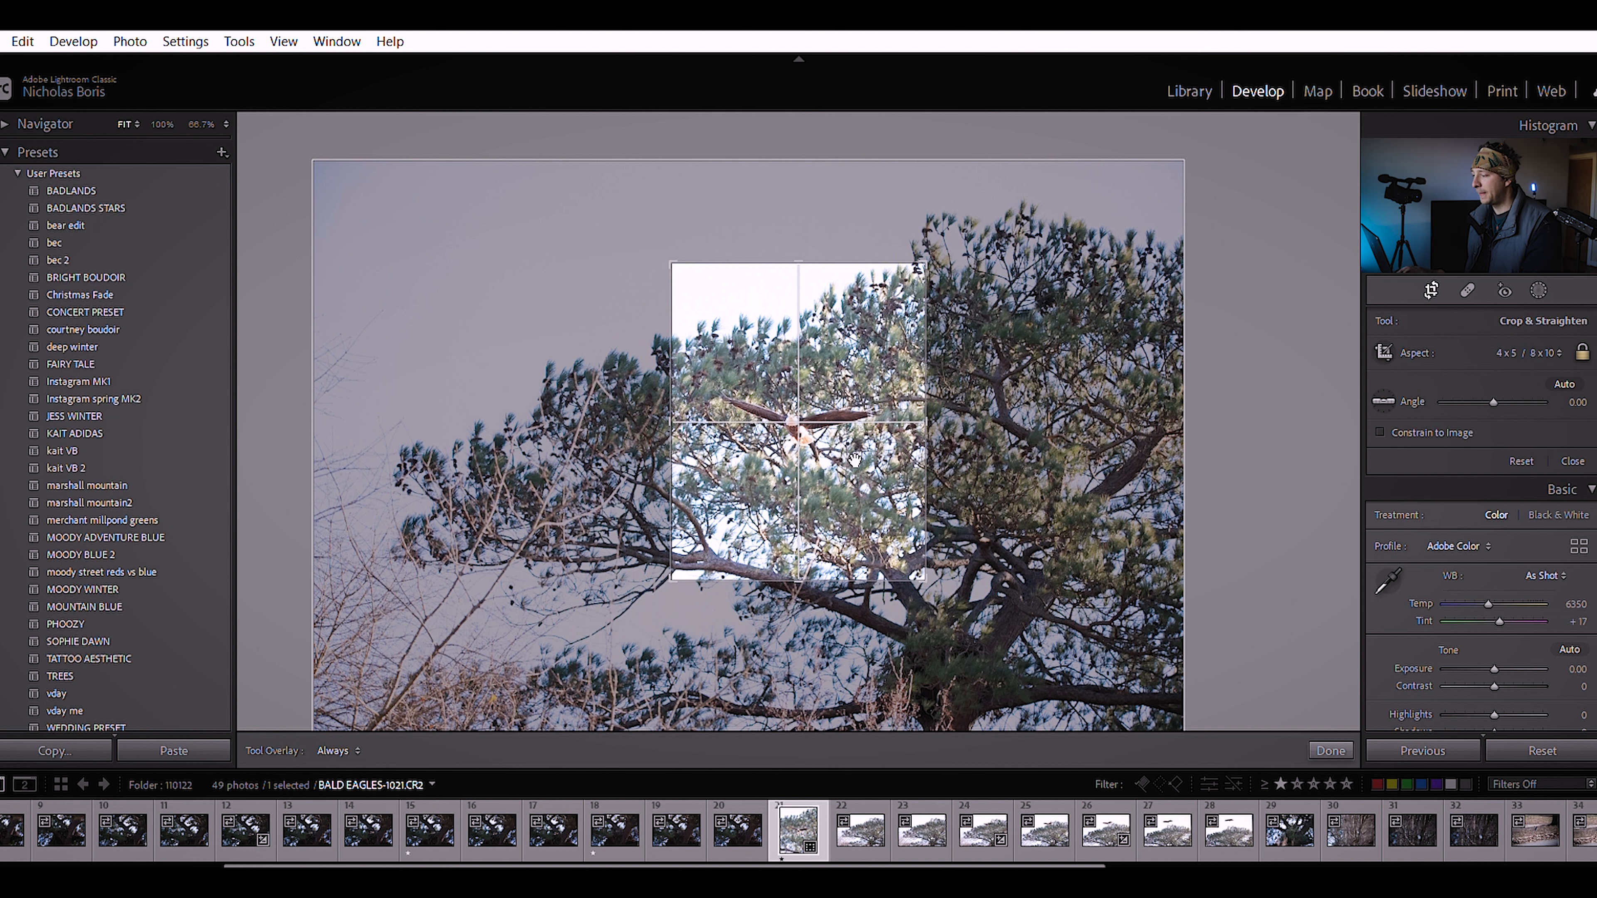
key(Return)
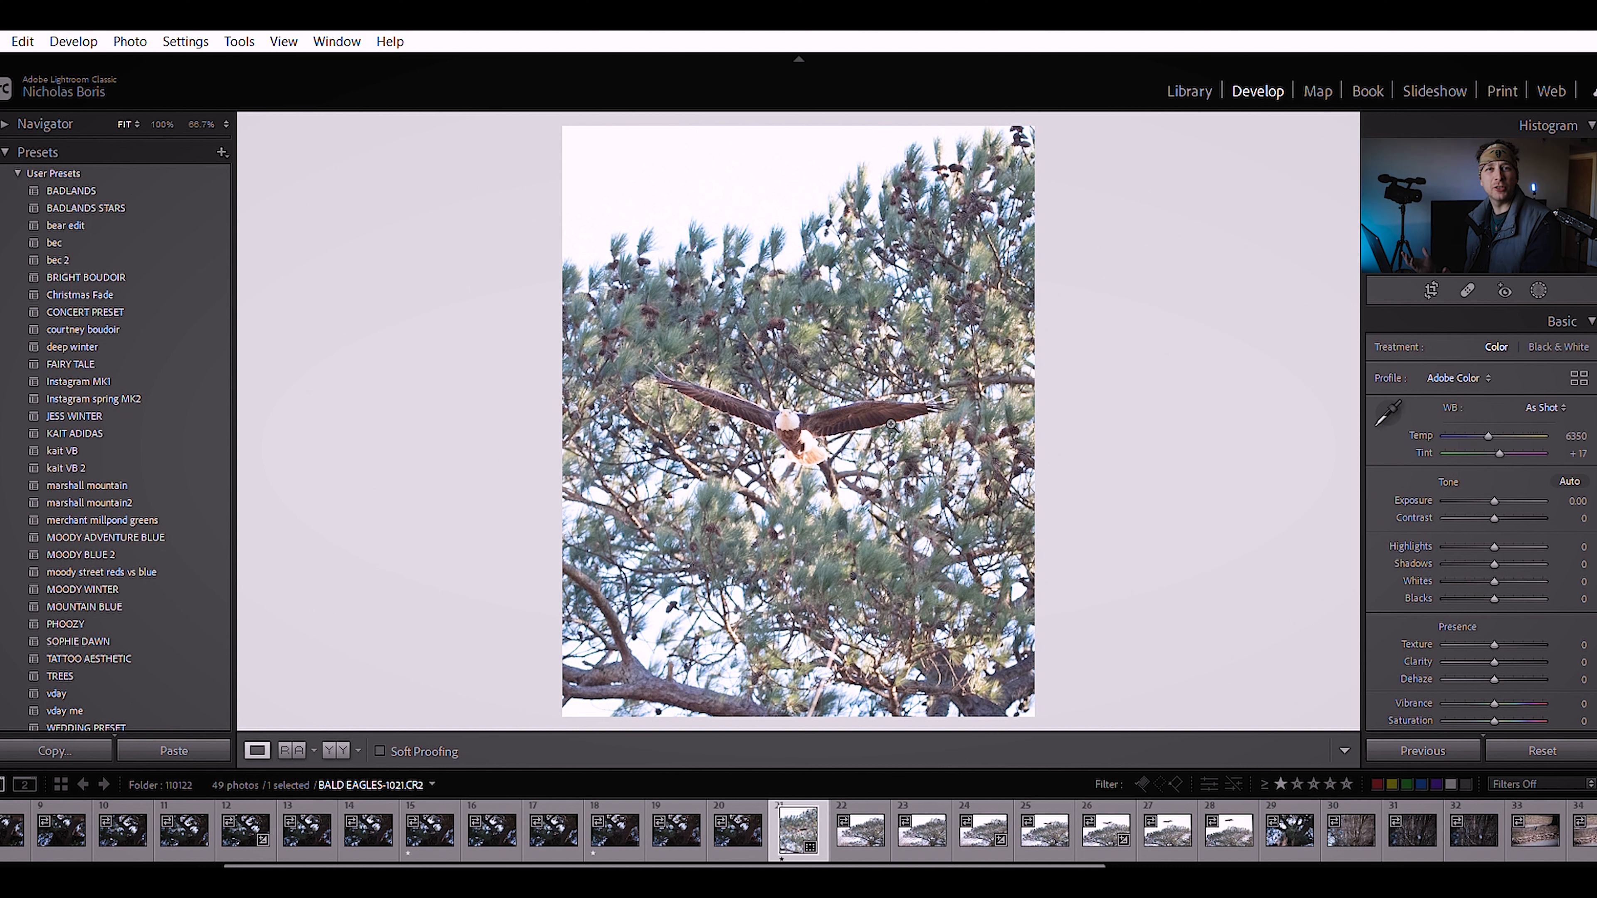
- Set Highlights to -100, Whites to -100 and Shadows to +26 for the whole photo
scroll(1550, 530, down, 4)
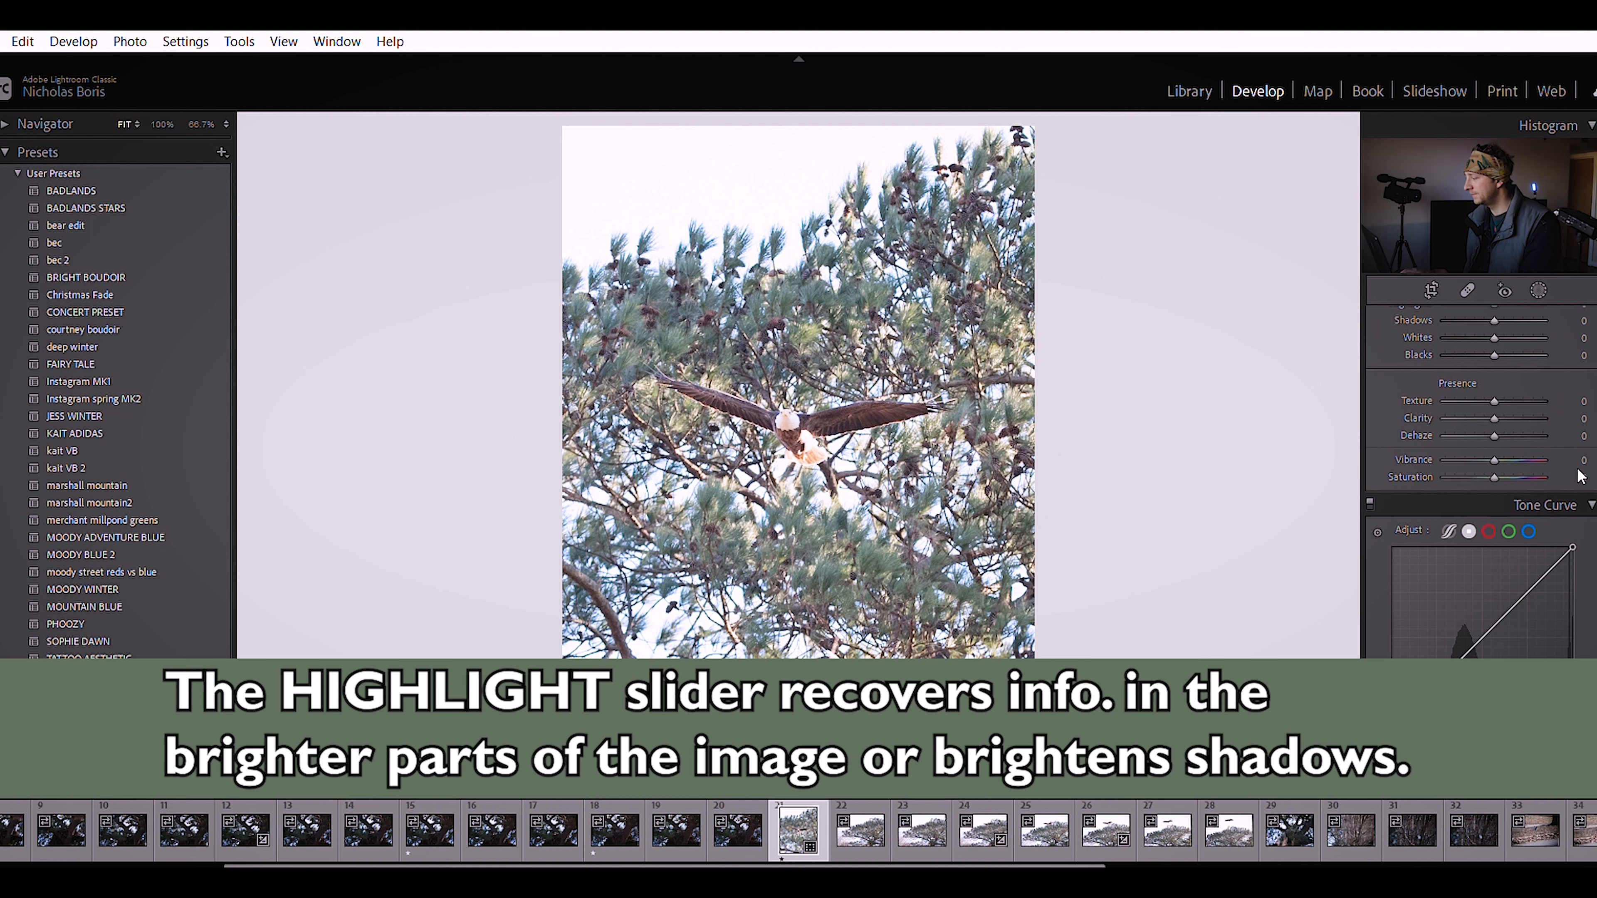
scroll(1468, 537, up, 4)
drag(1494, 546, 1404, 515)
drag(1498, 560, 1411, 554)
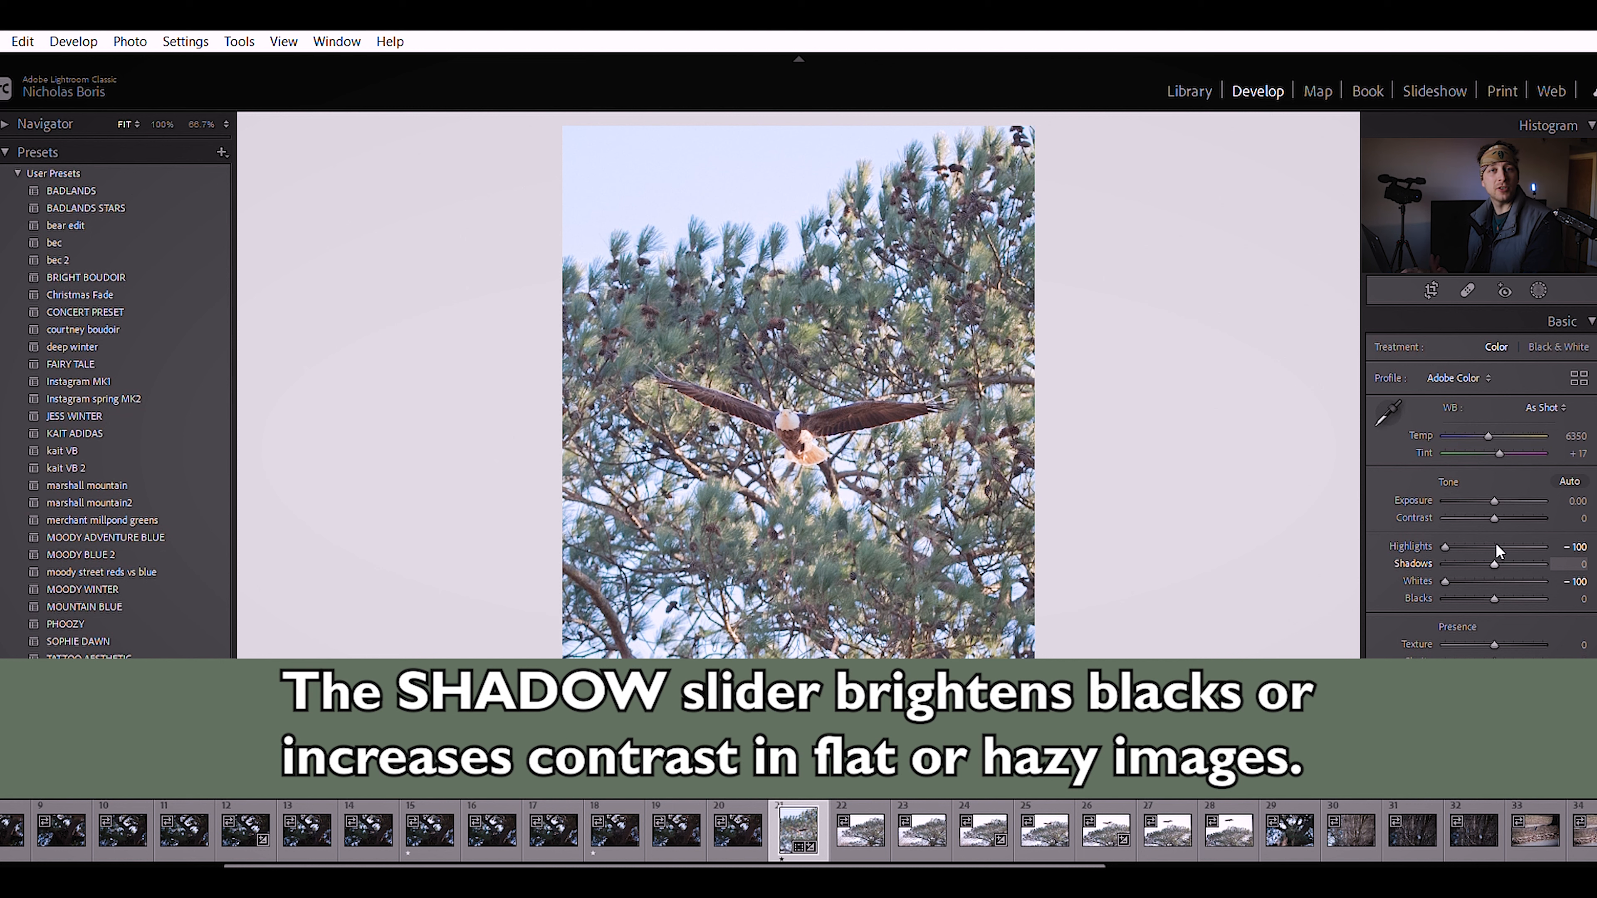
drag(1496, 545, 1510, 546)
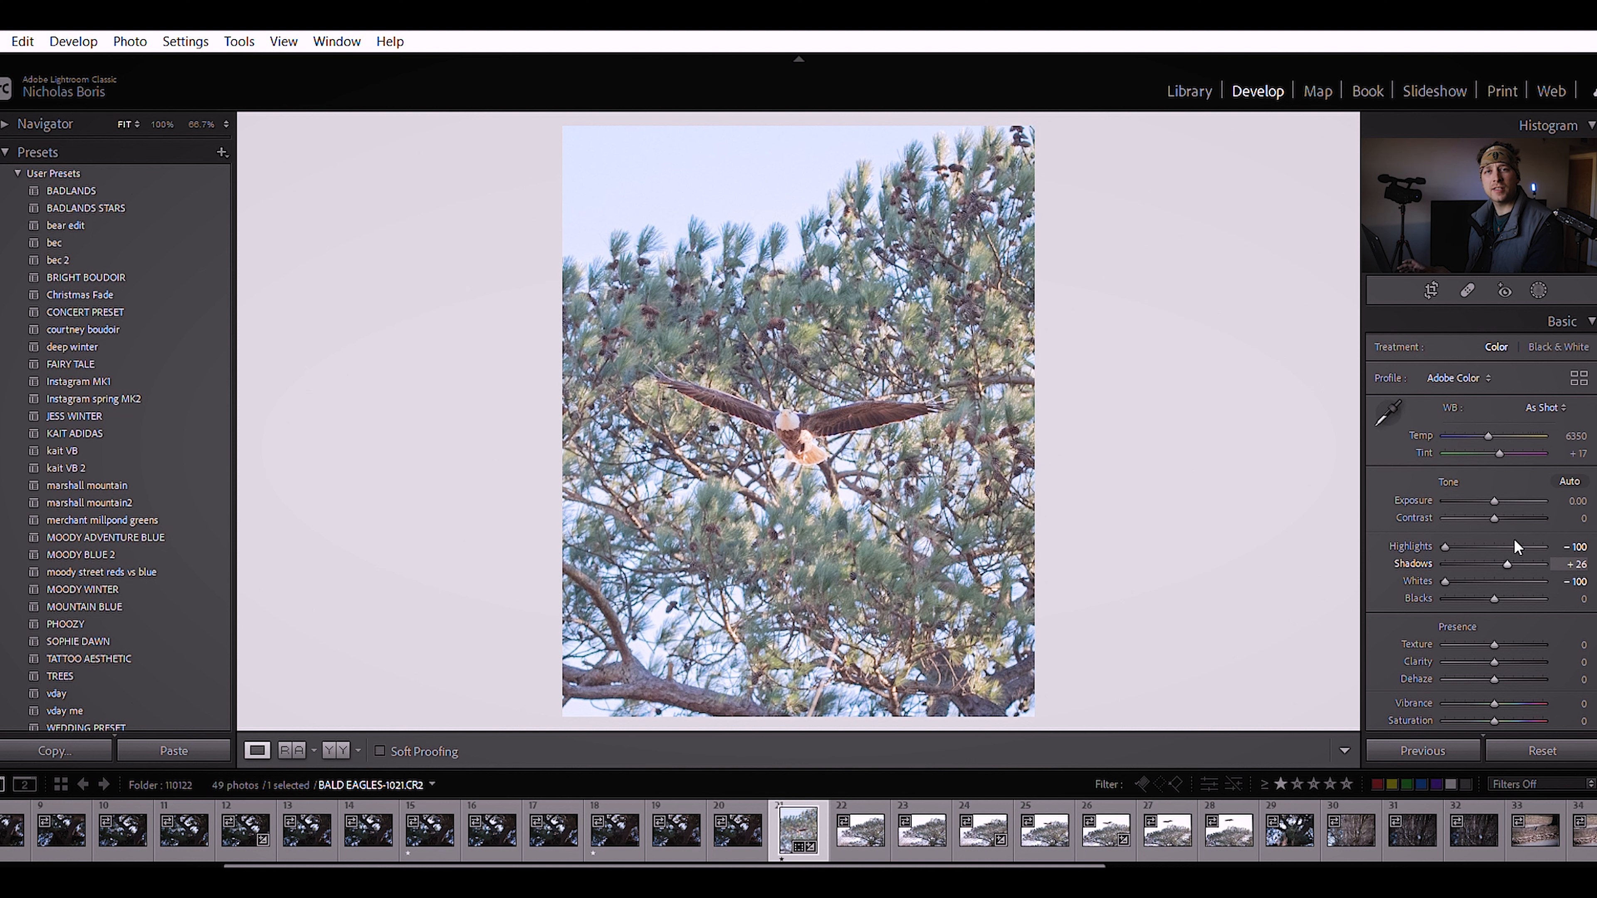
- Add four points along the tone curve, at the highlights, midtones, shadows and deep shadows (31/31)
scroll(1510, 590, down, 3)
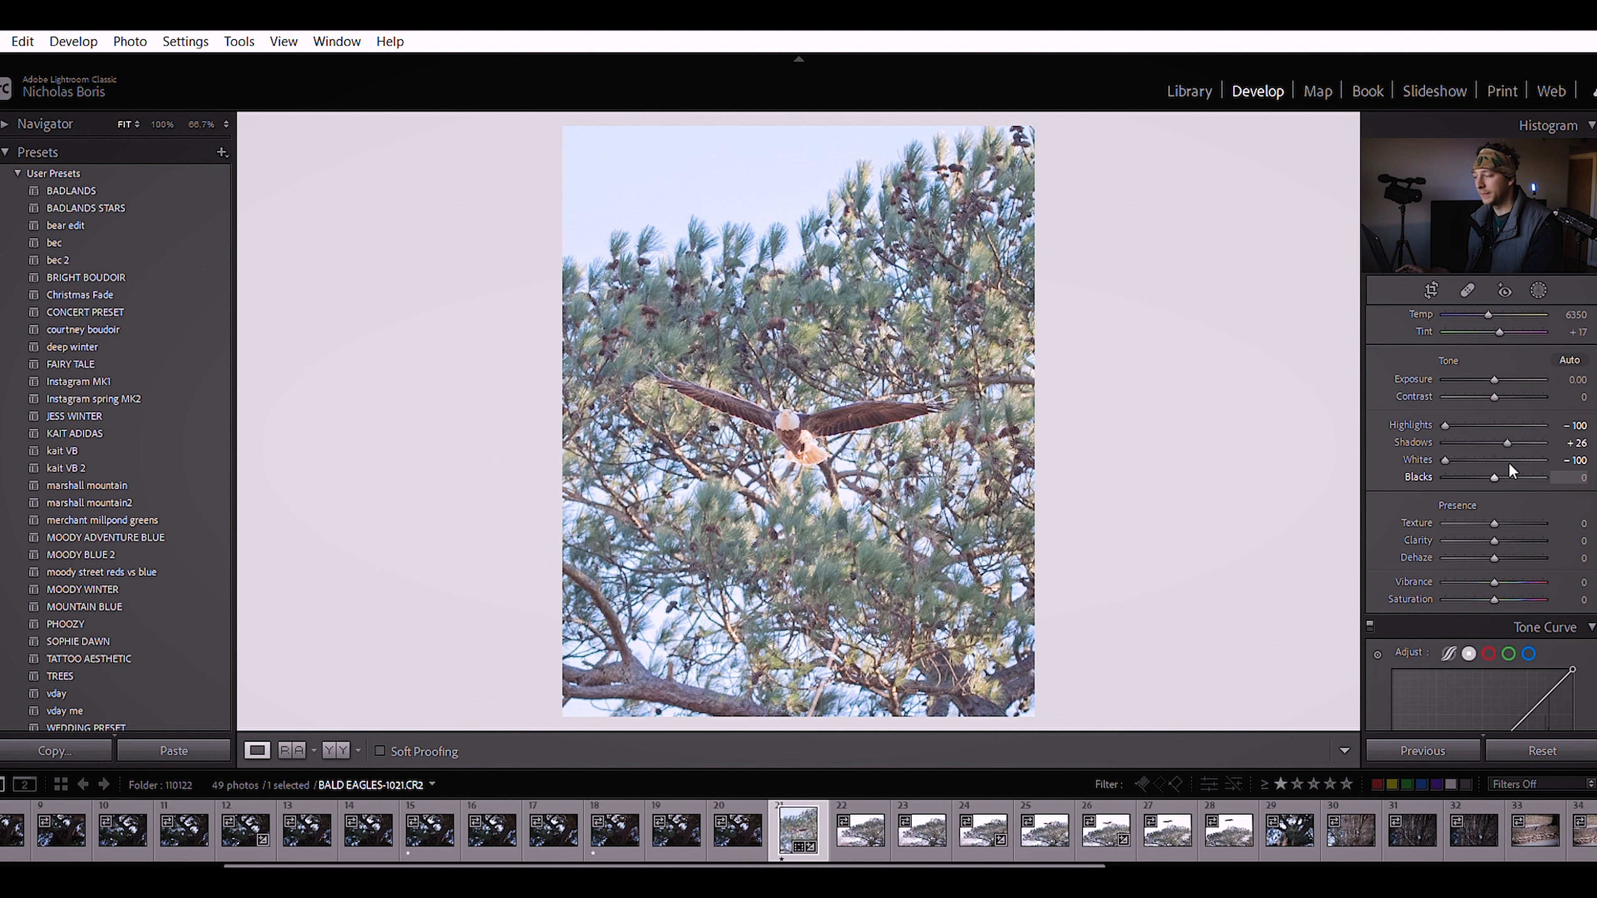
scroll(1522, 526, down, 3)
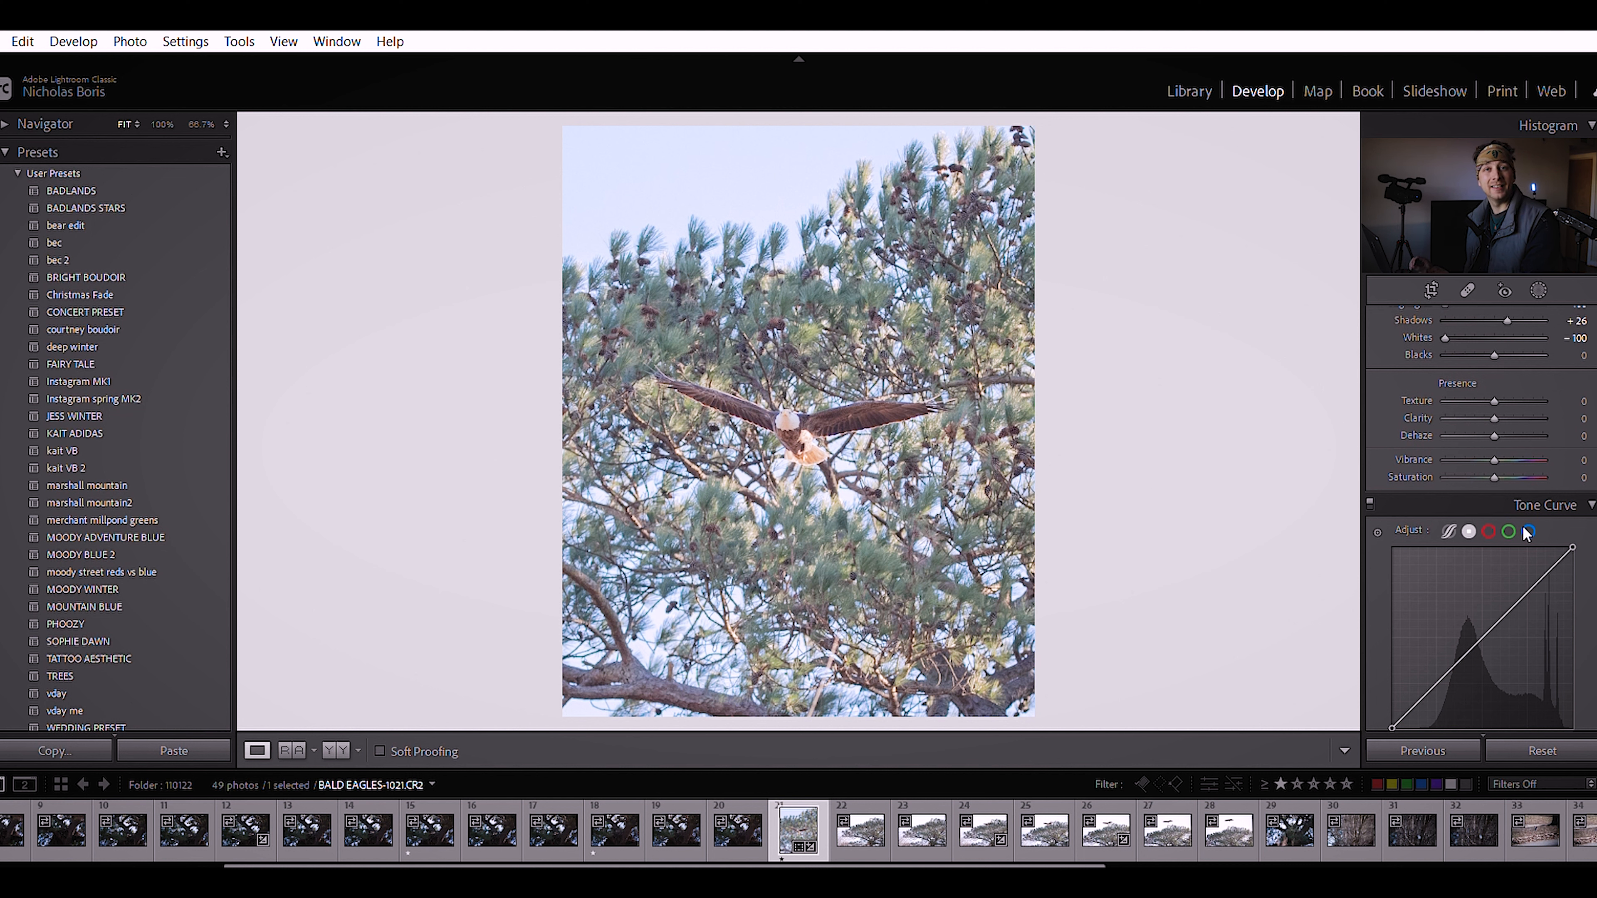
scroll(1528, 534, down, 2)
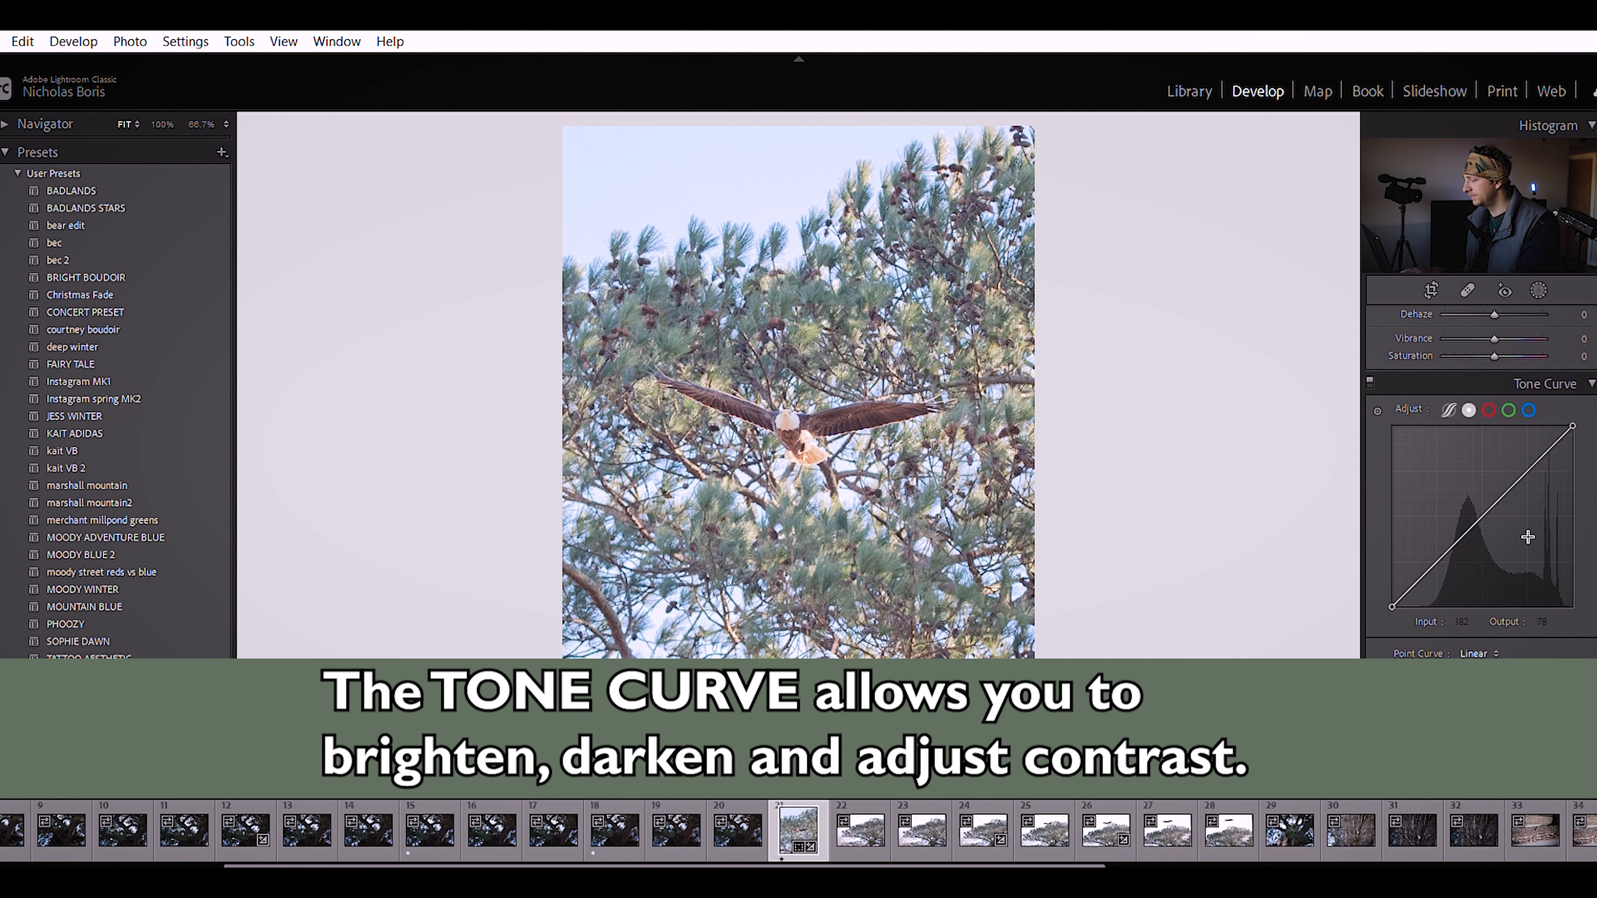
click(1437, 562)
click(1483, 516)
click(1529, 473)
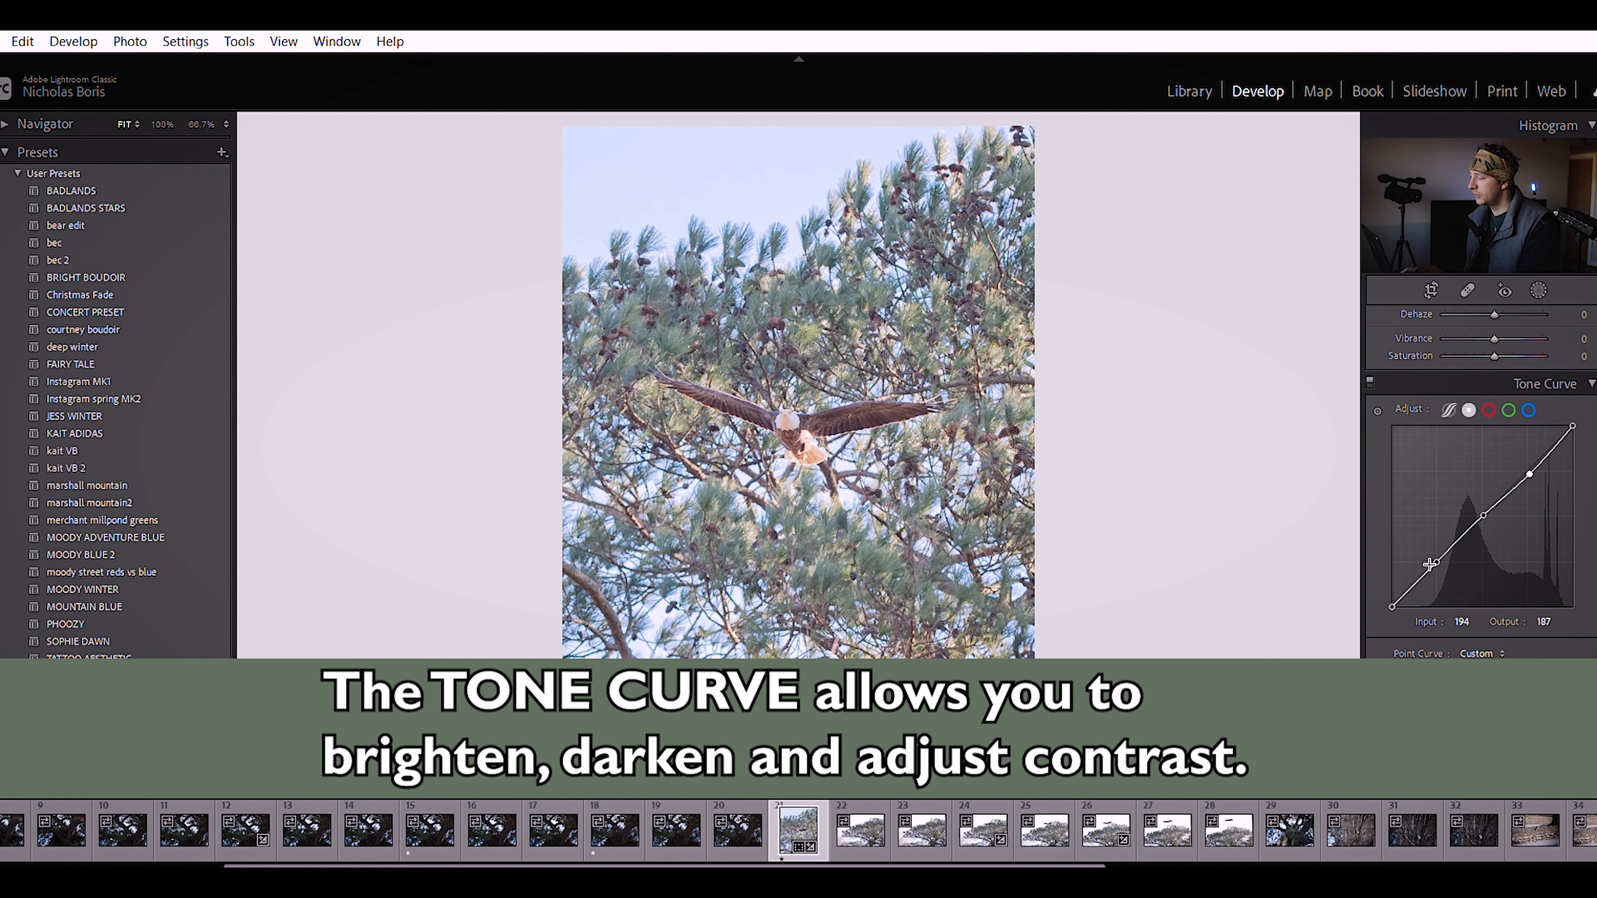
click(1415, 586)
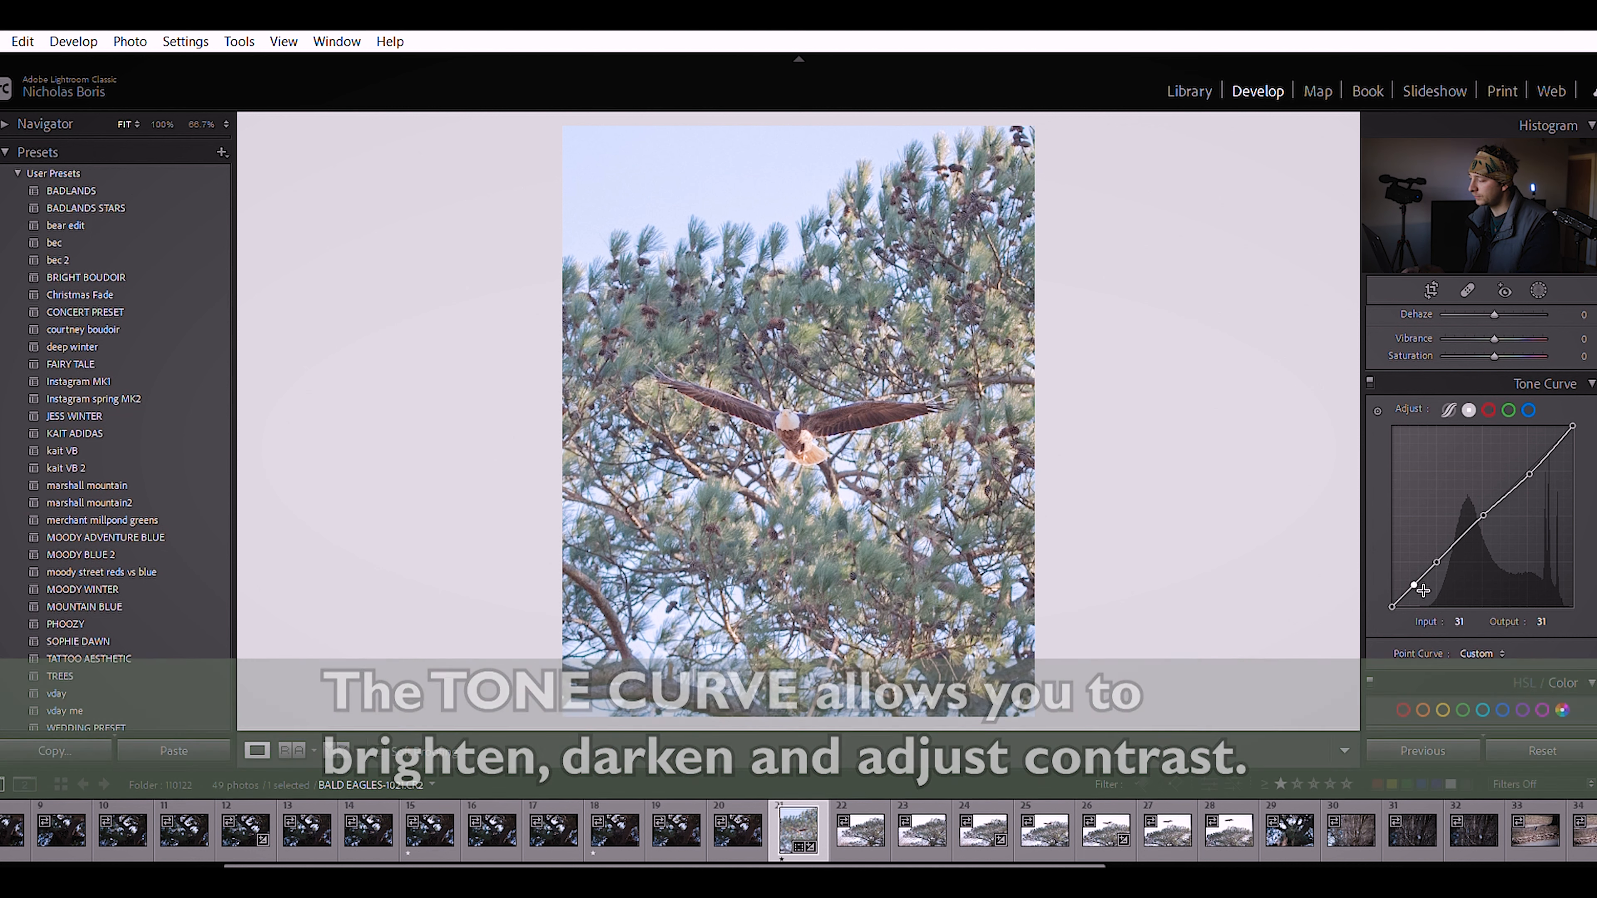
- Raise the tone curve's black point to output 20 and lower the shadow and midtone points, with the midpoint at 126/97
drag(1392, 602, 1389, 583)
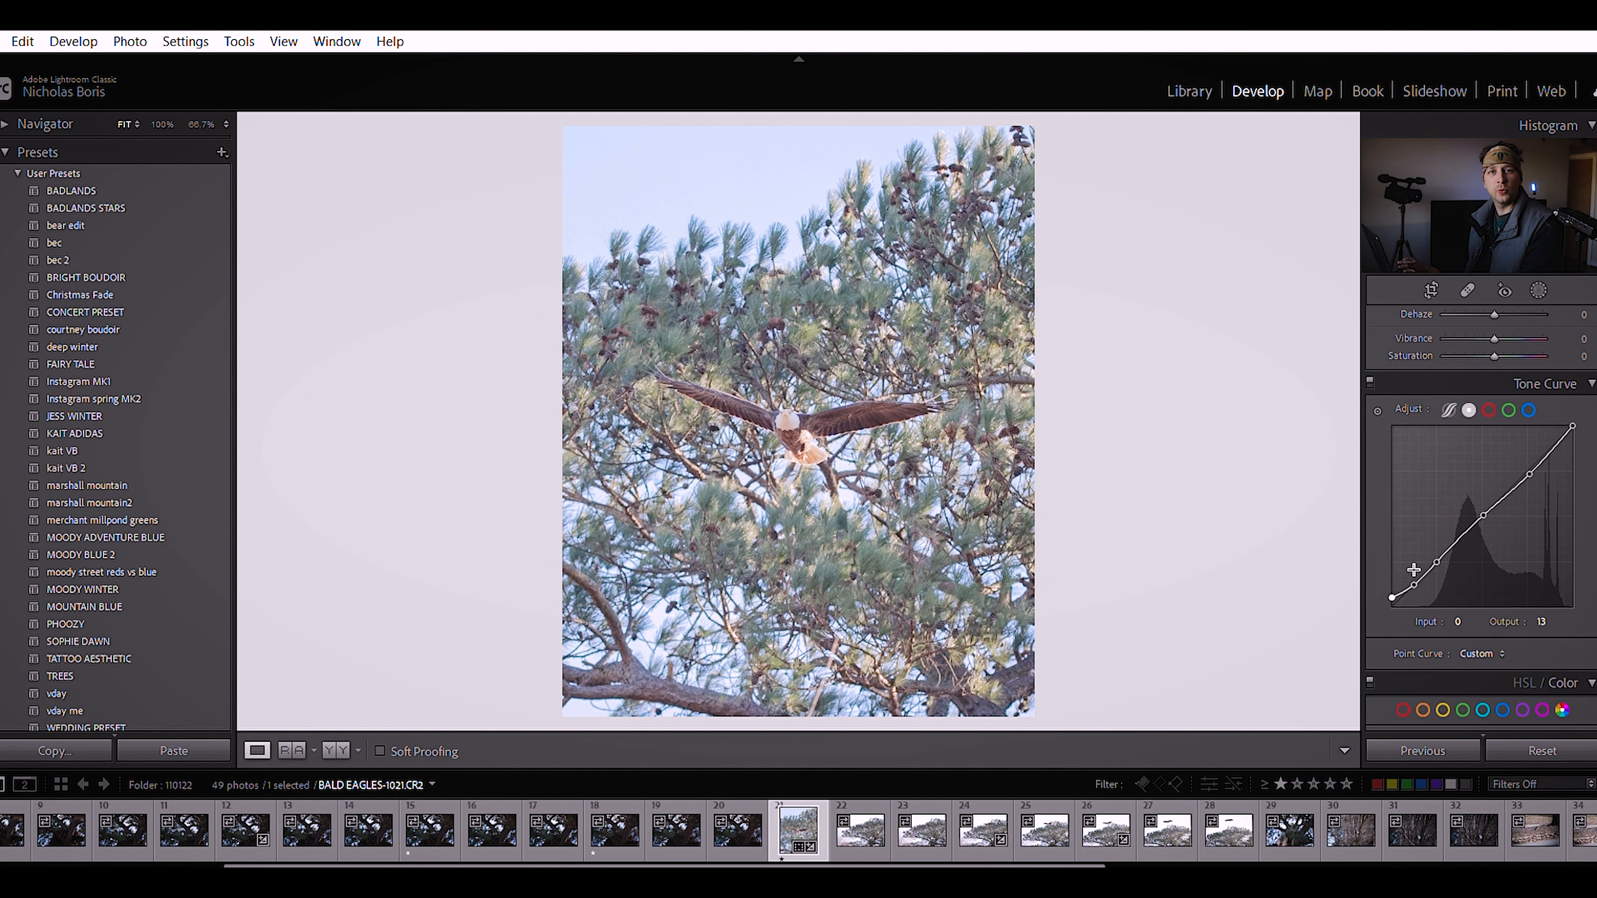
drag(1393, 577, 1392, 571)
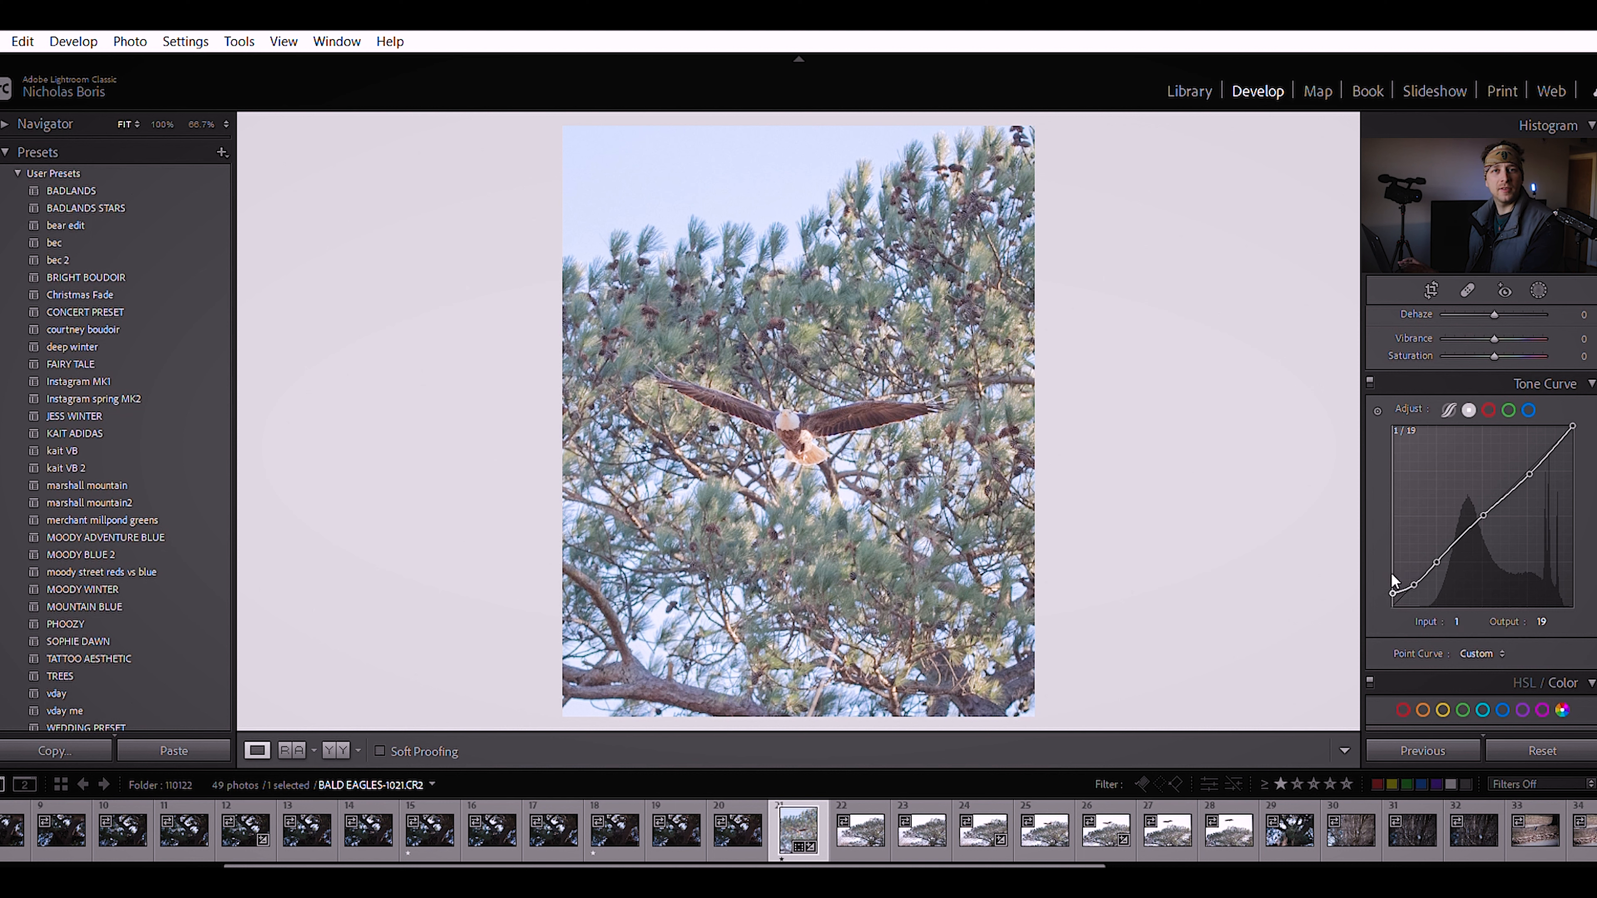
drag(1412, 565, 1412, 567)
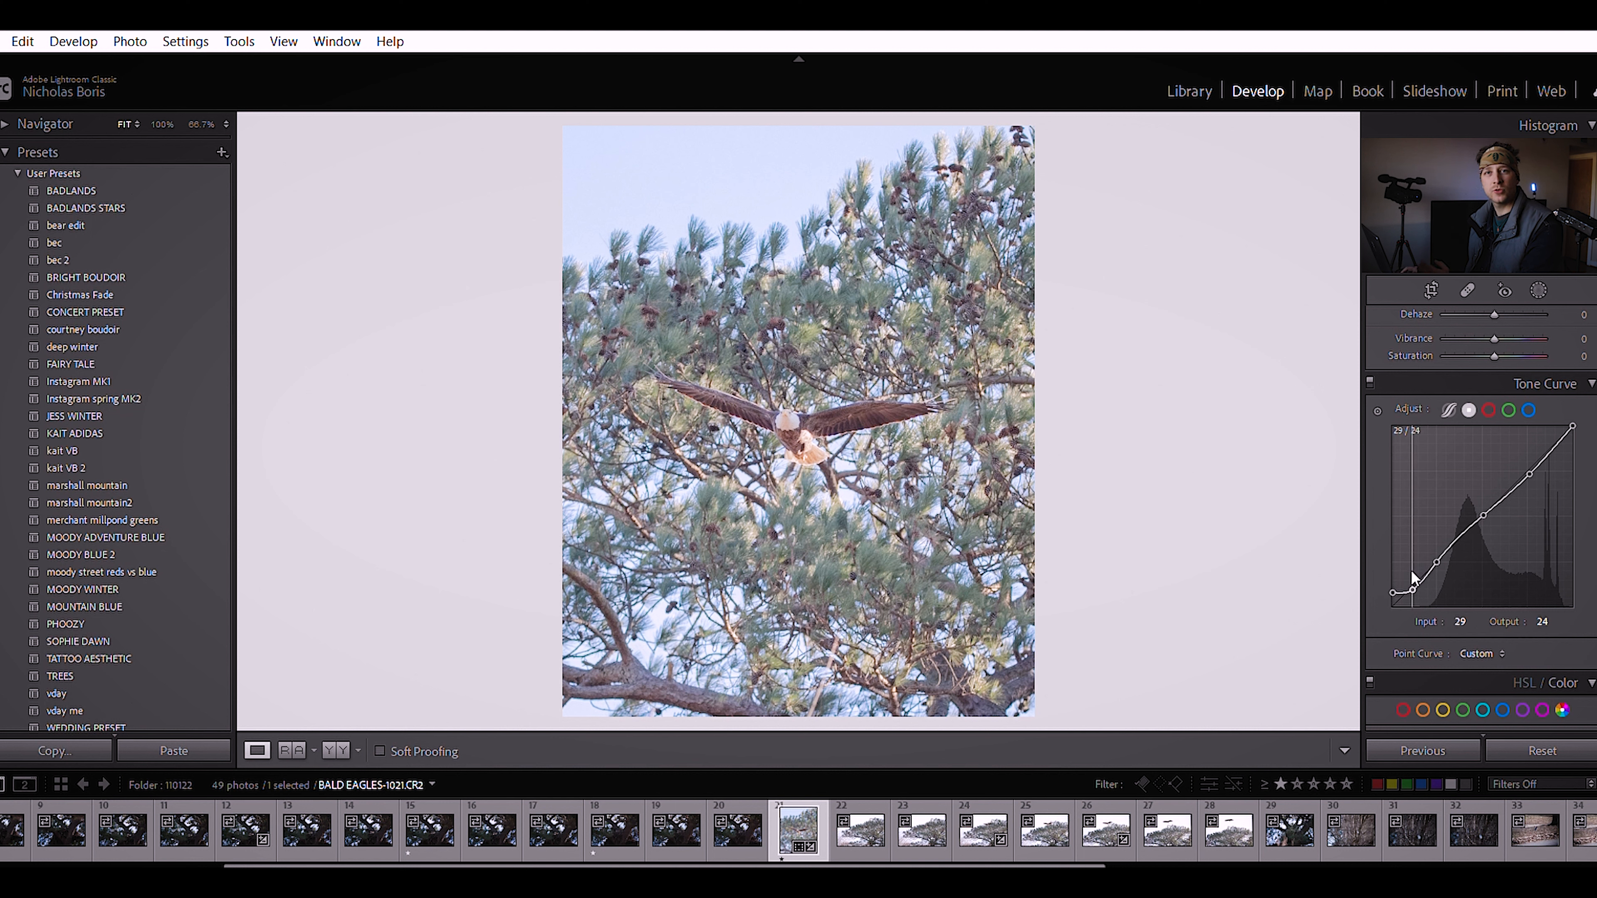
drag(1441, 552, 1481, 537)
click(789, 416)
drag(1529, 470, 1527, 460)
drag(1393, 591, 1395, 585)
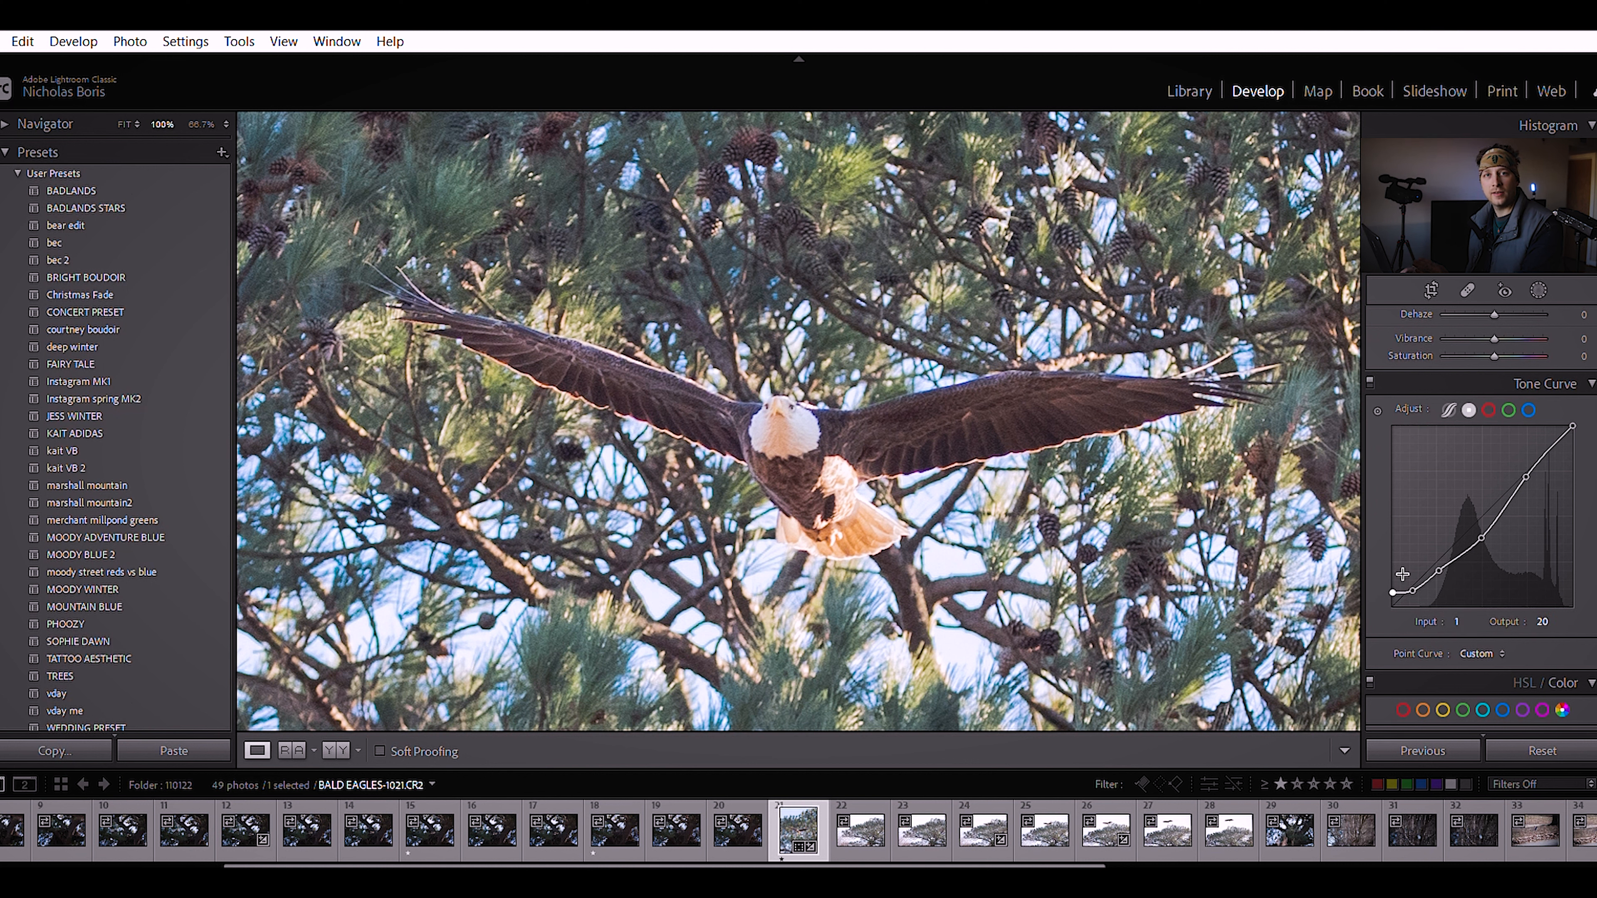
- Mute and brighten the greens in the colour mixer with Saturation -78 and Luminance +25
scroll(1497, 606, down, 6)
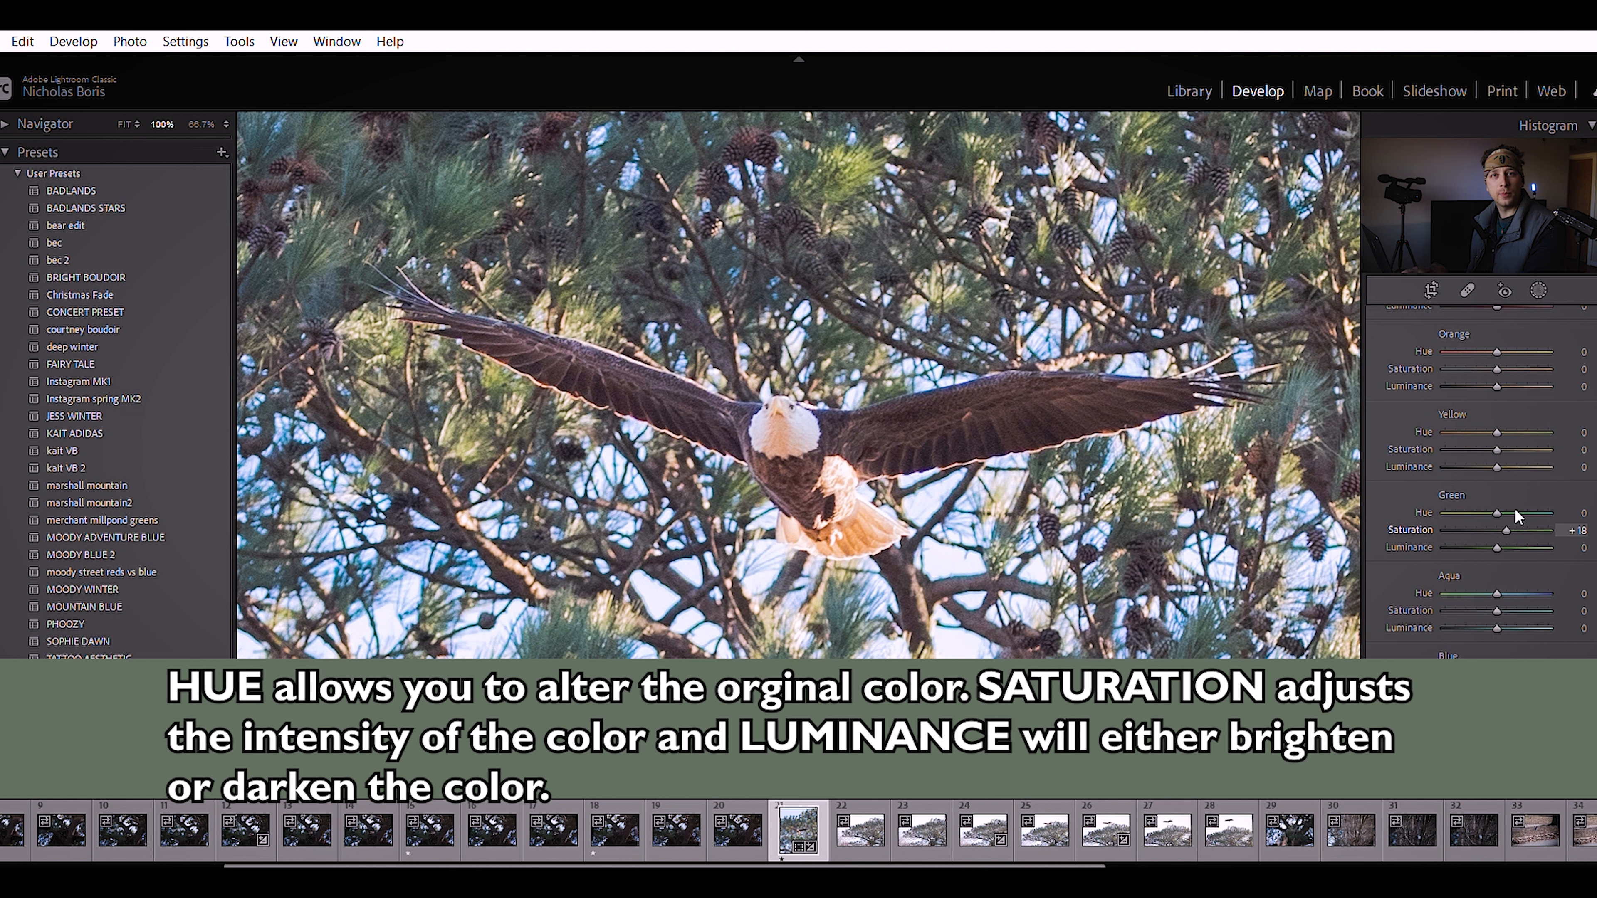
drag(1518, 516, 1476, 516)
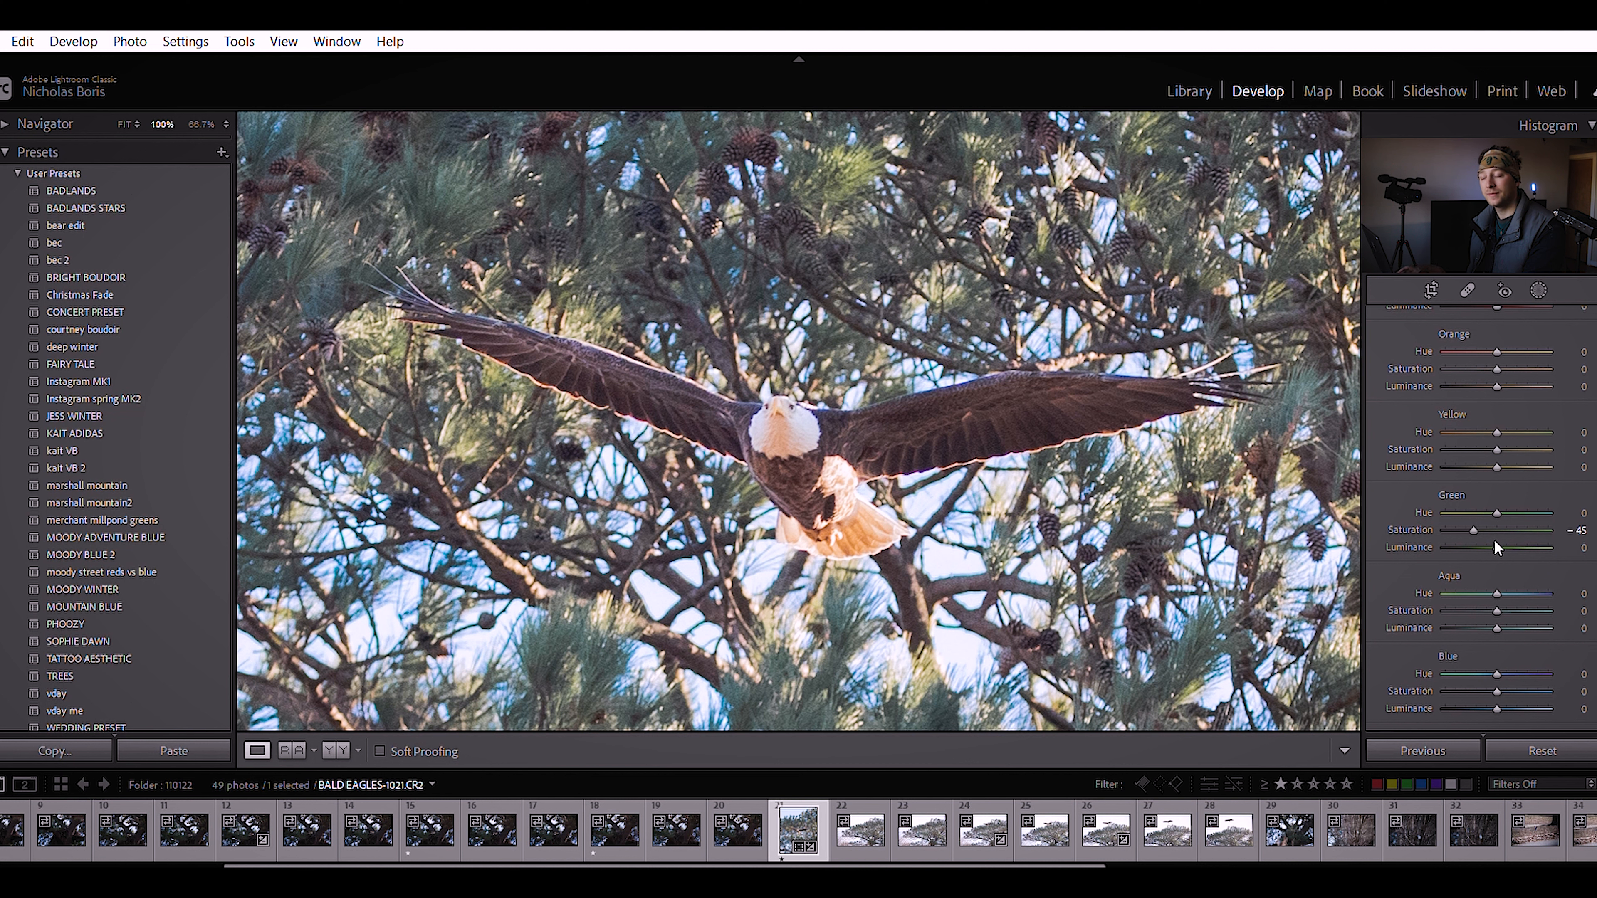
mouse_move(1473, 531)
mouse_down()
mouse_move(1495, 530)
mouse_move(1453, 530)
mouse_move(1458, 504)
mouse_up()
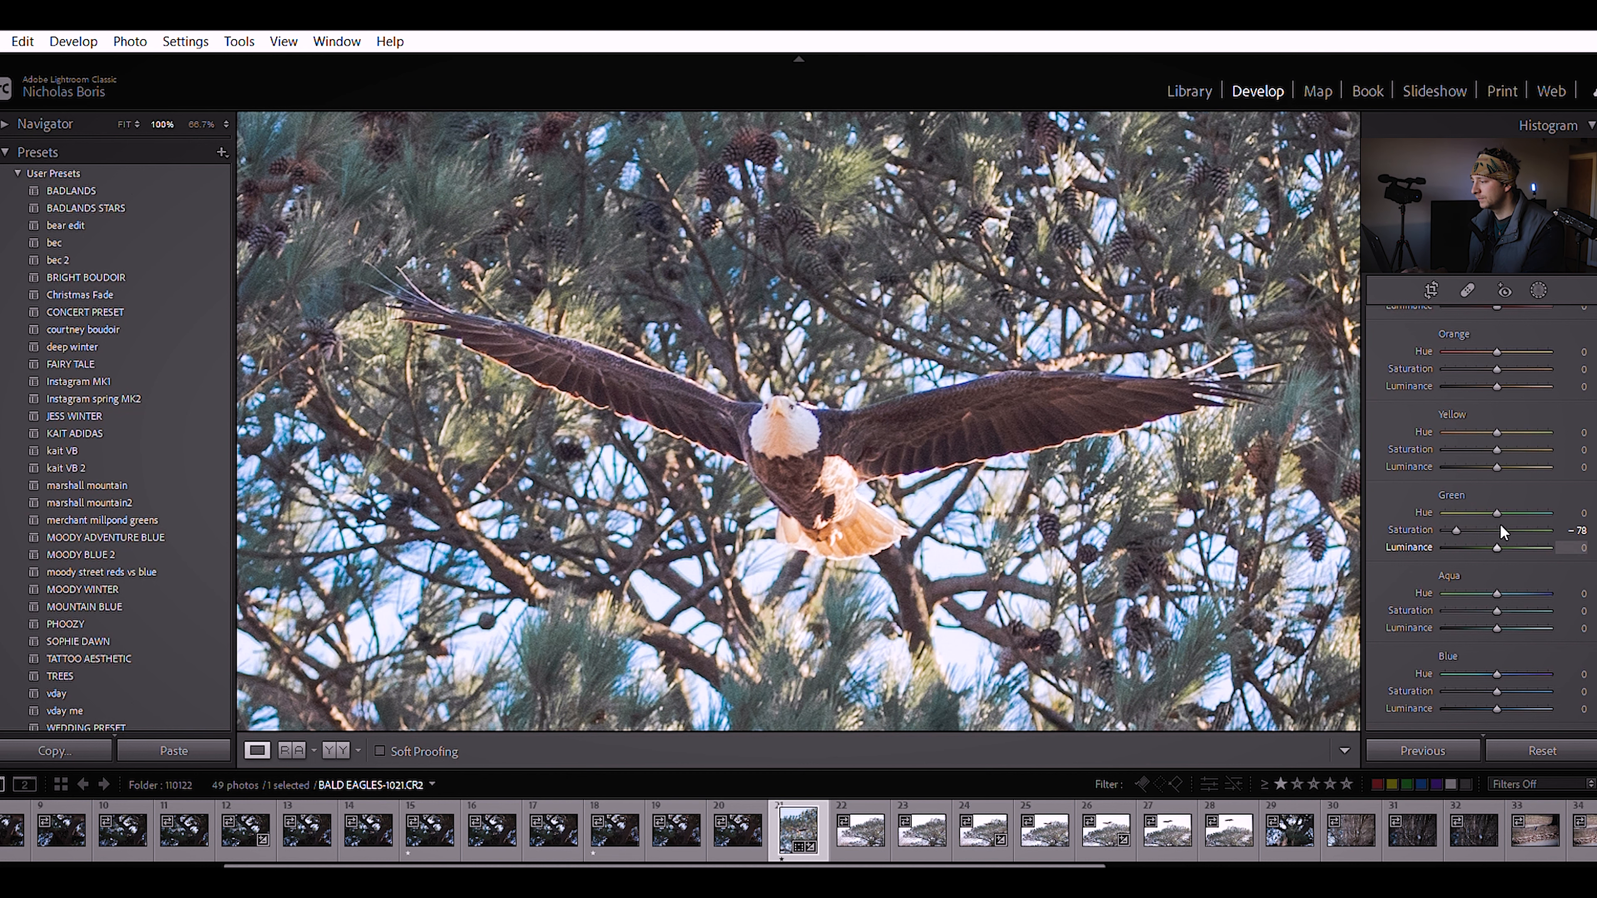
key(z)
mouse_move(1495, 522)
mouse_down()
mouse_move(1539, 526)
mouse_move(1511, 523)
mouse_up()
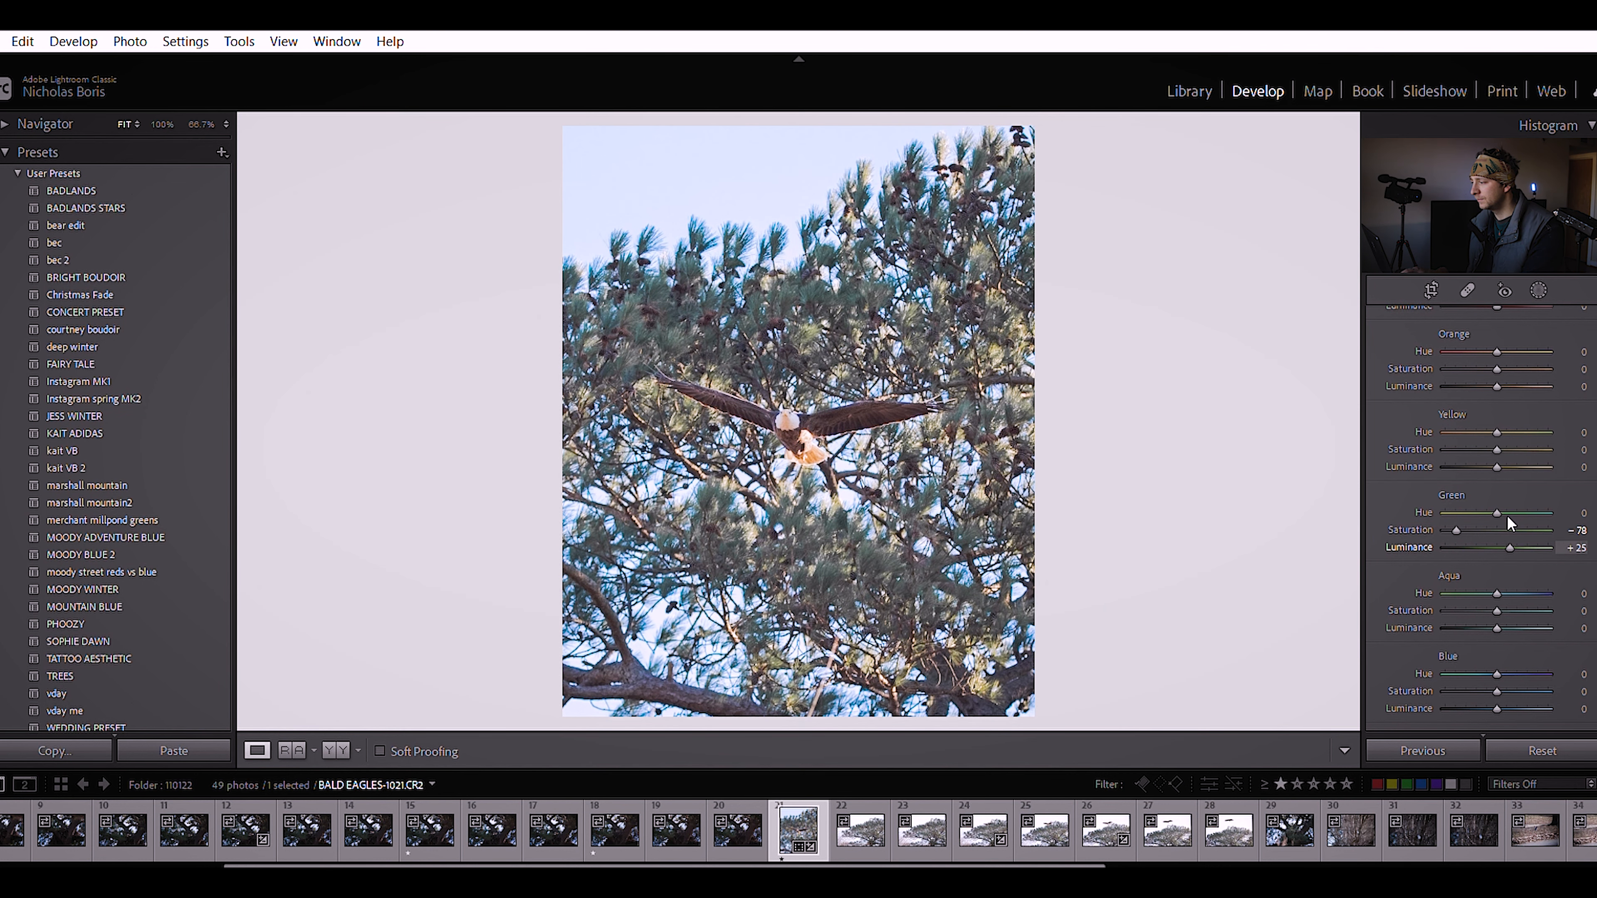
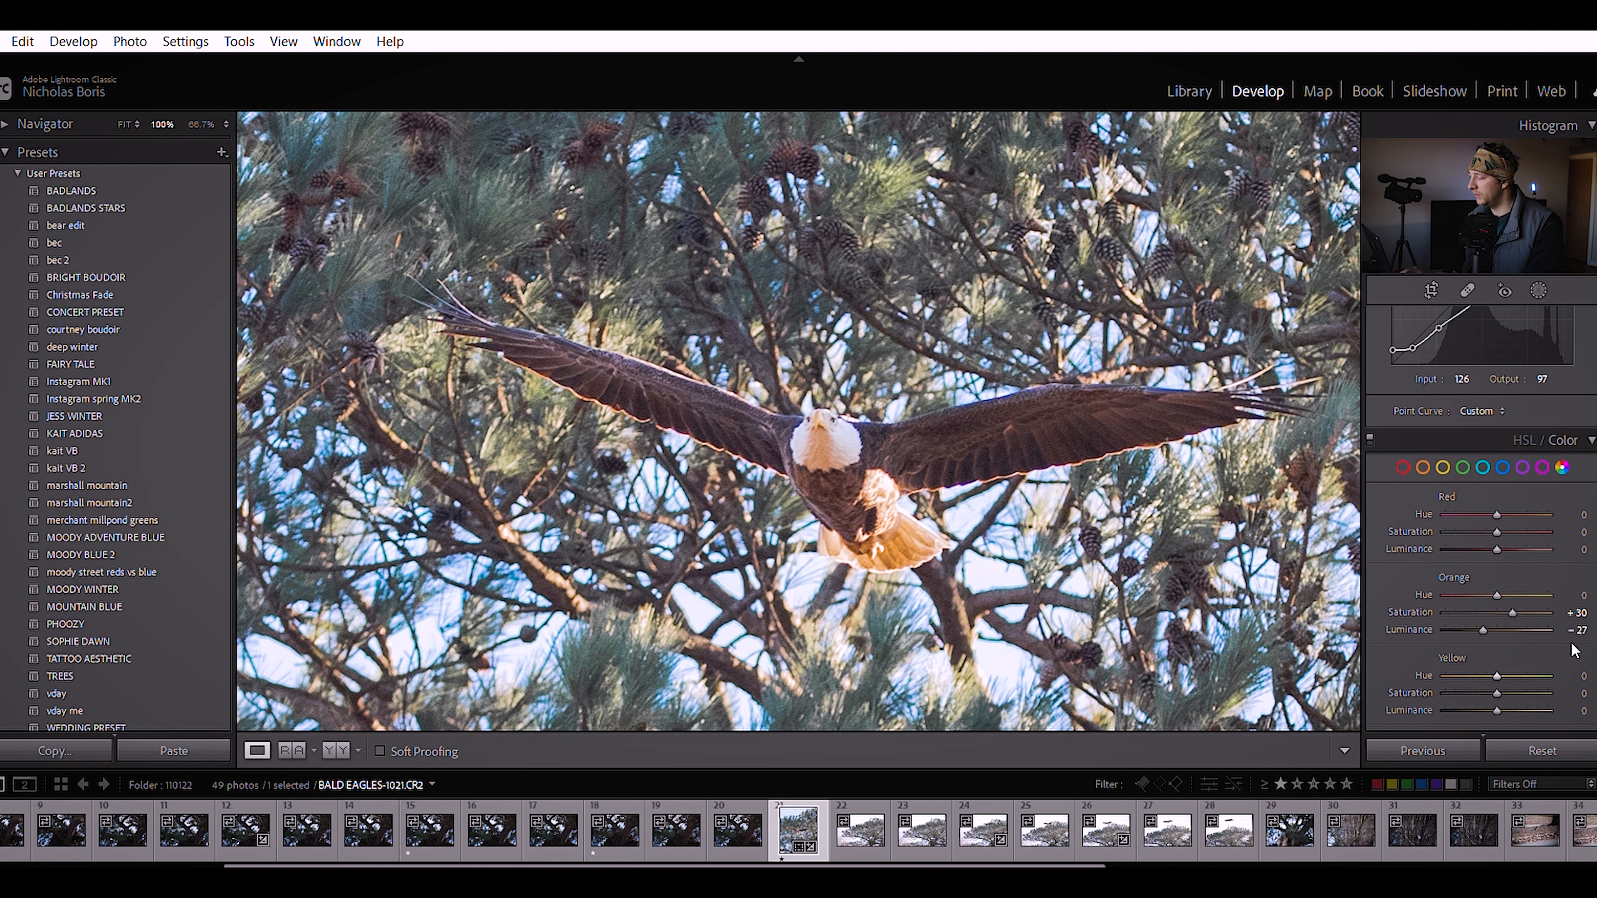
- Set the yellow Saturation to +40 and the yellow Luminance to +10
mouse_move(1497, 673)
mouse_down()
mouse_move(1459, 666)
mouse_move(1522, 665)
mouse_up()
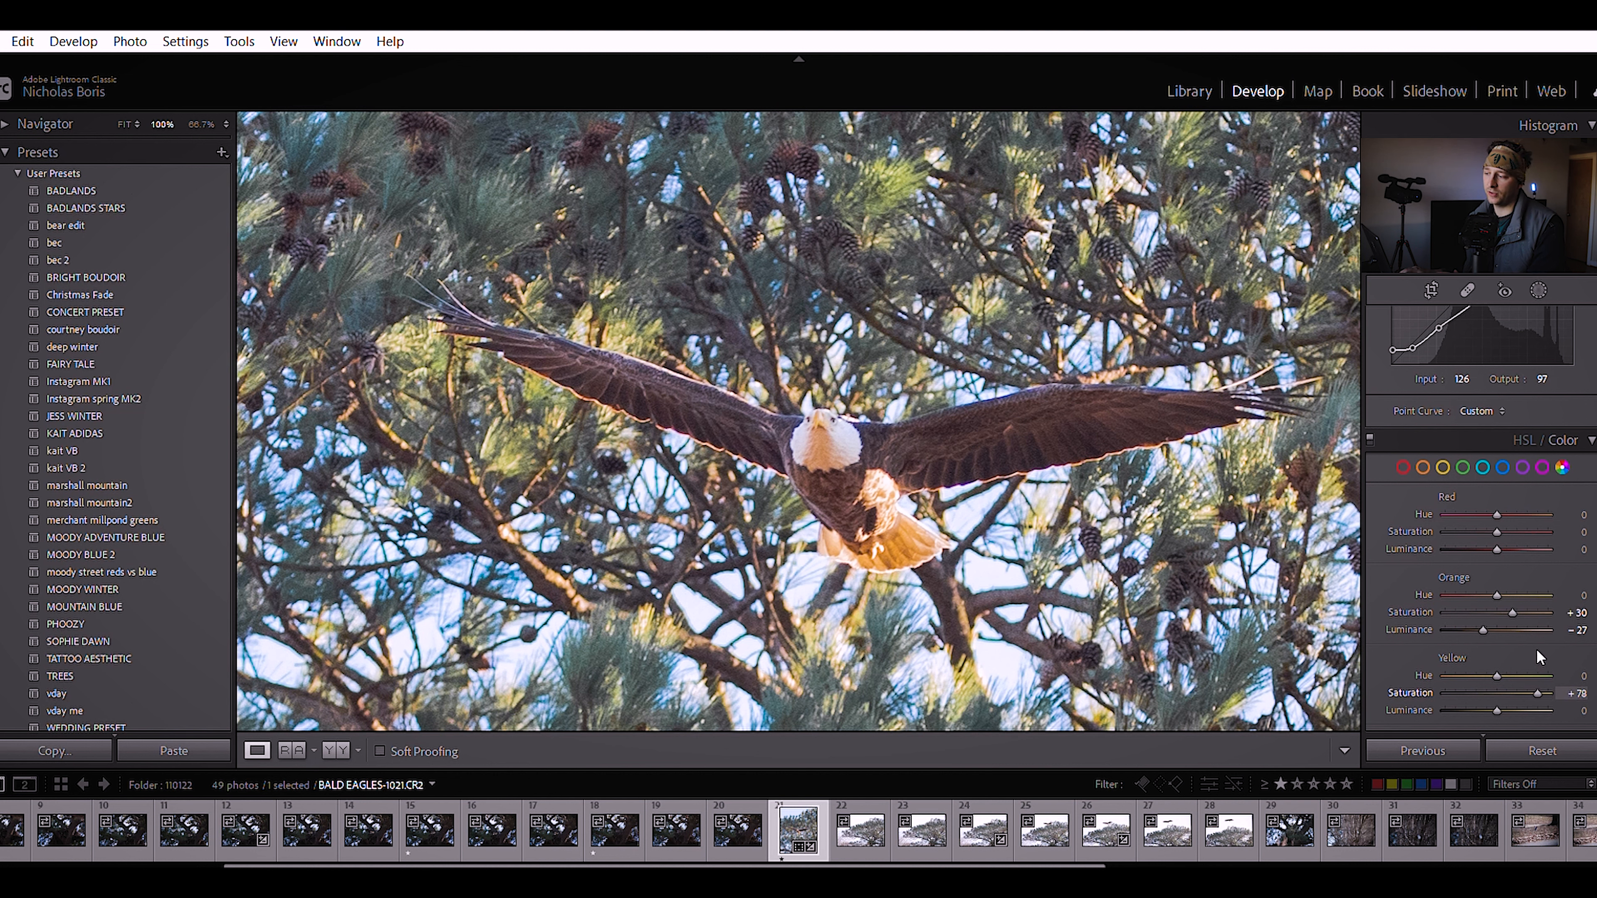
drag(1507, 659, 1530, 657)
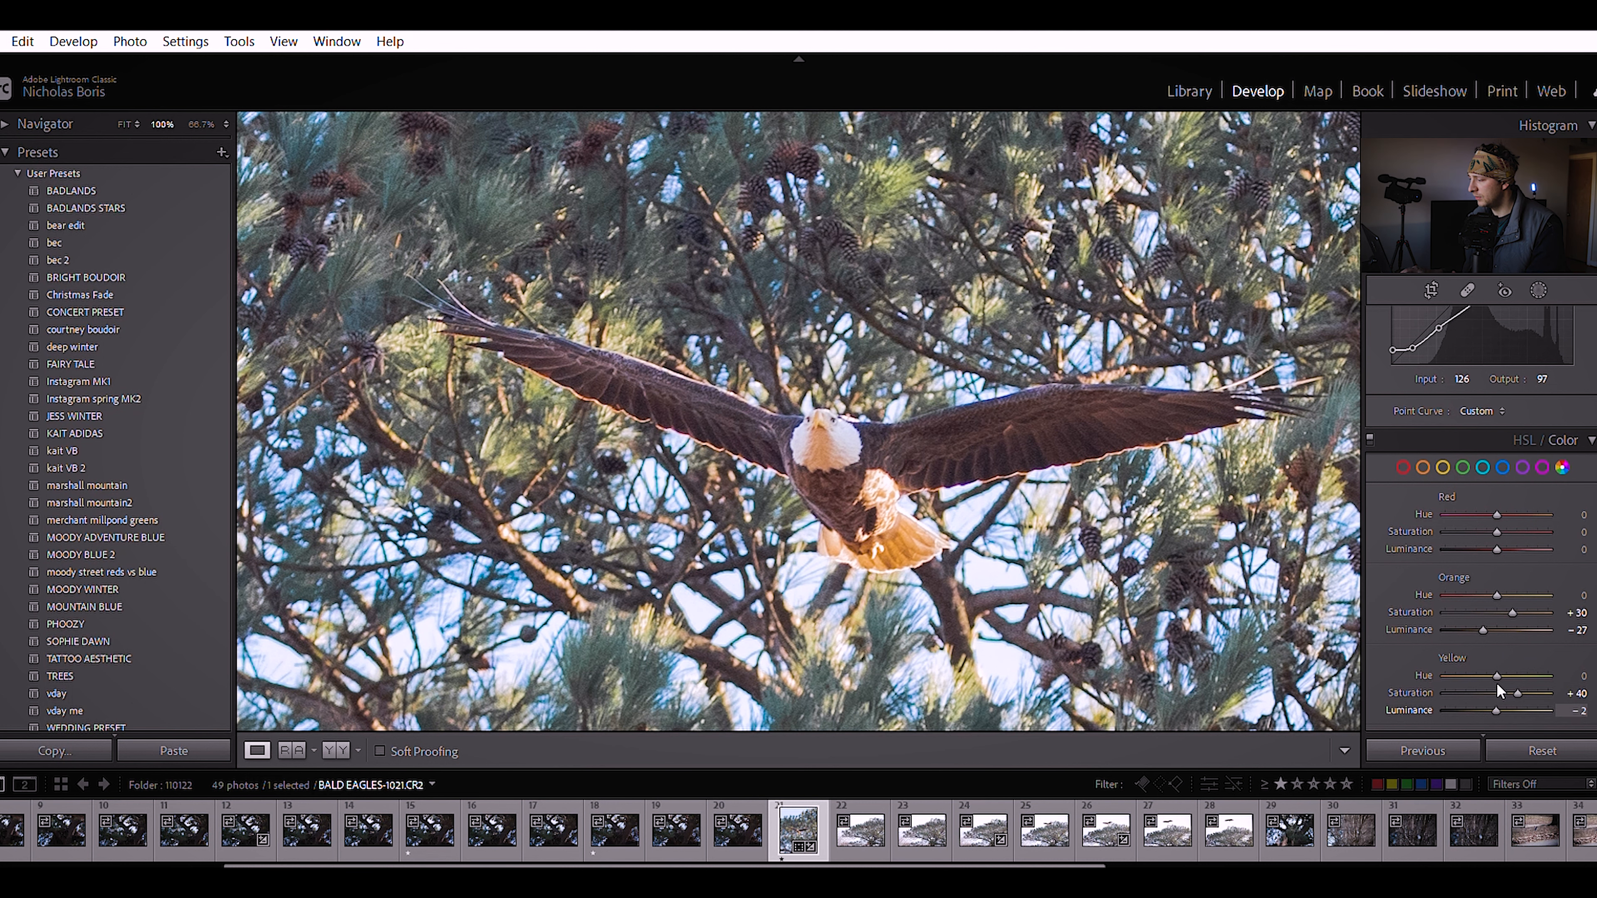
key(Up)
key(Up)
key(Up)
mouse_move(1497, 681)
mouse_down()
mouse_move(1542, 681)
mouse_move(1488, 679)
mouse_move(1504, 677)
mouse_up()
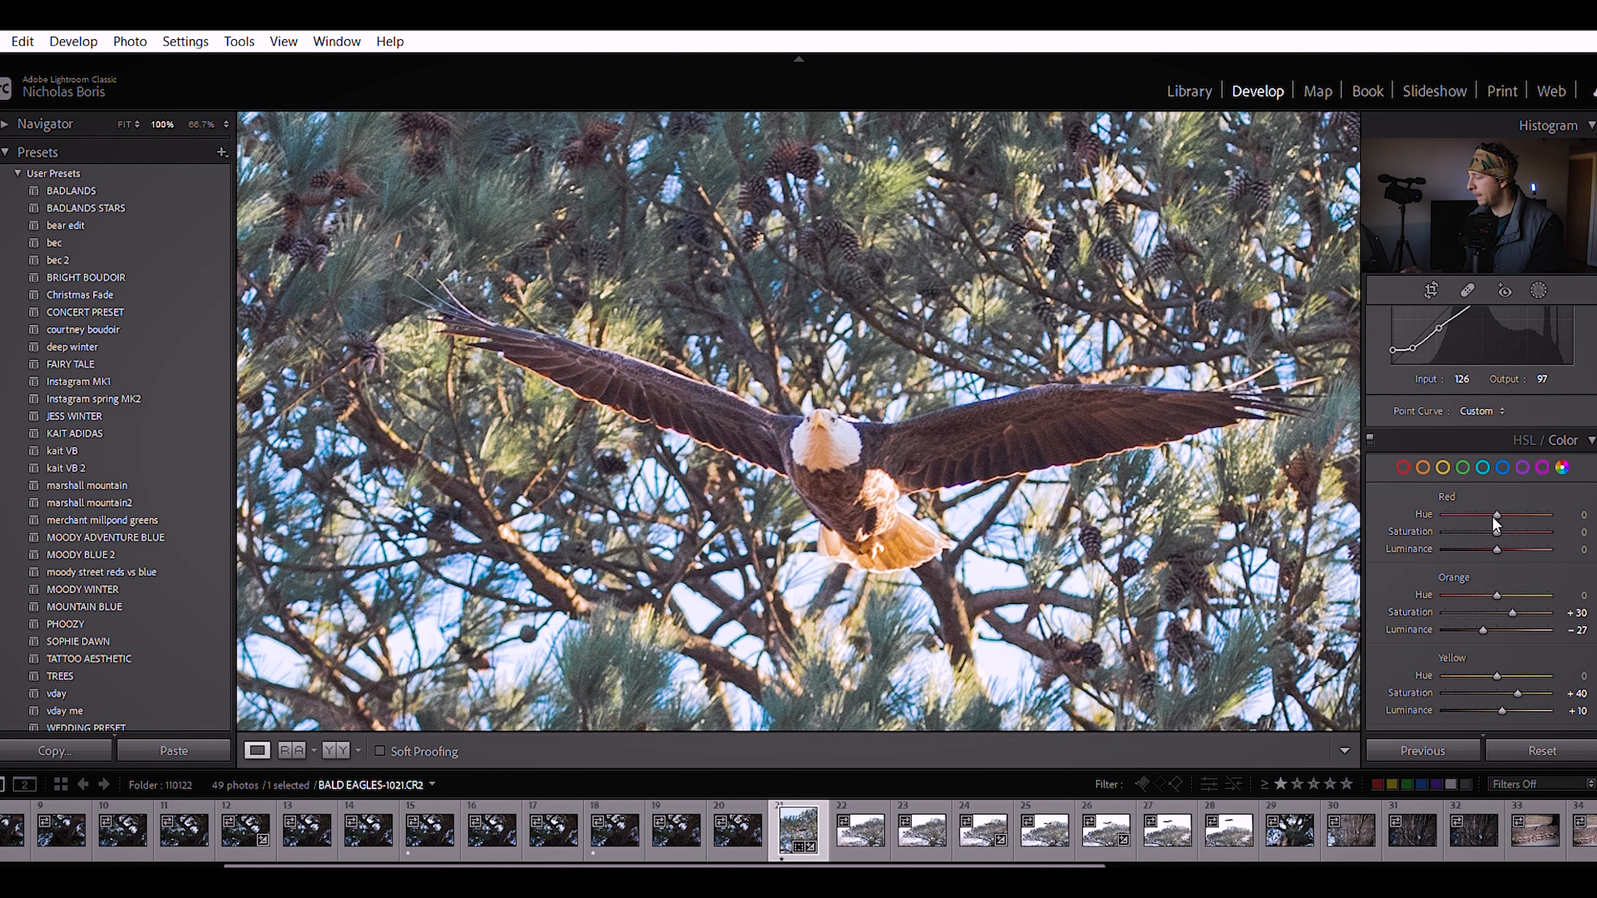
- Set both the red Saturation and the red Luminance to -40 after testing stronger red saturation
mouse_move(1556, 510)
mouse_down()
mouse_move(1415, 503)
mouse_move(1565, 507)
mouse_move(1223, 443)
mouse_move(1536, 500)
mouse_up()
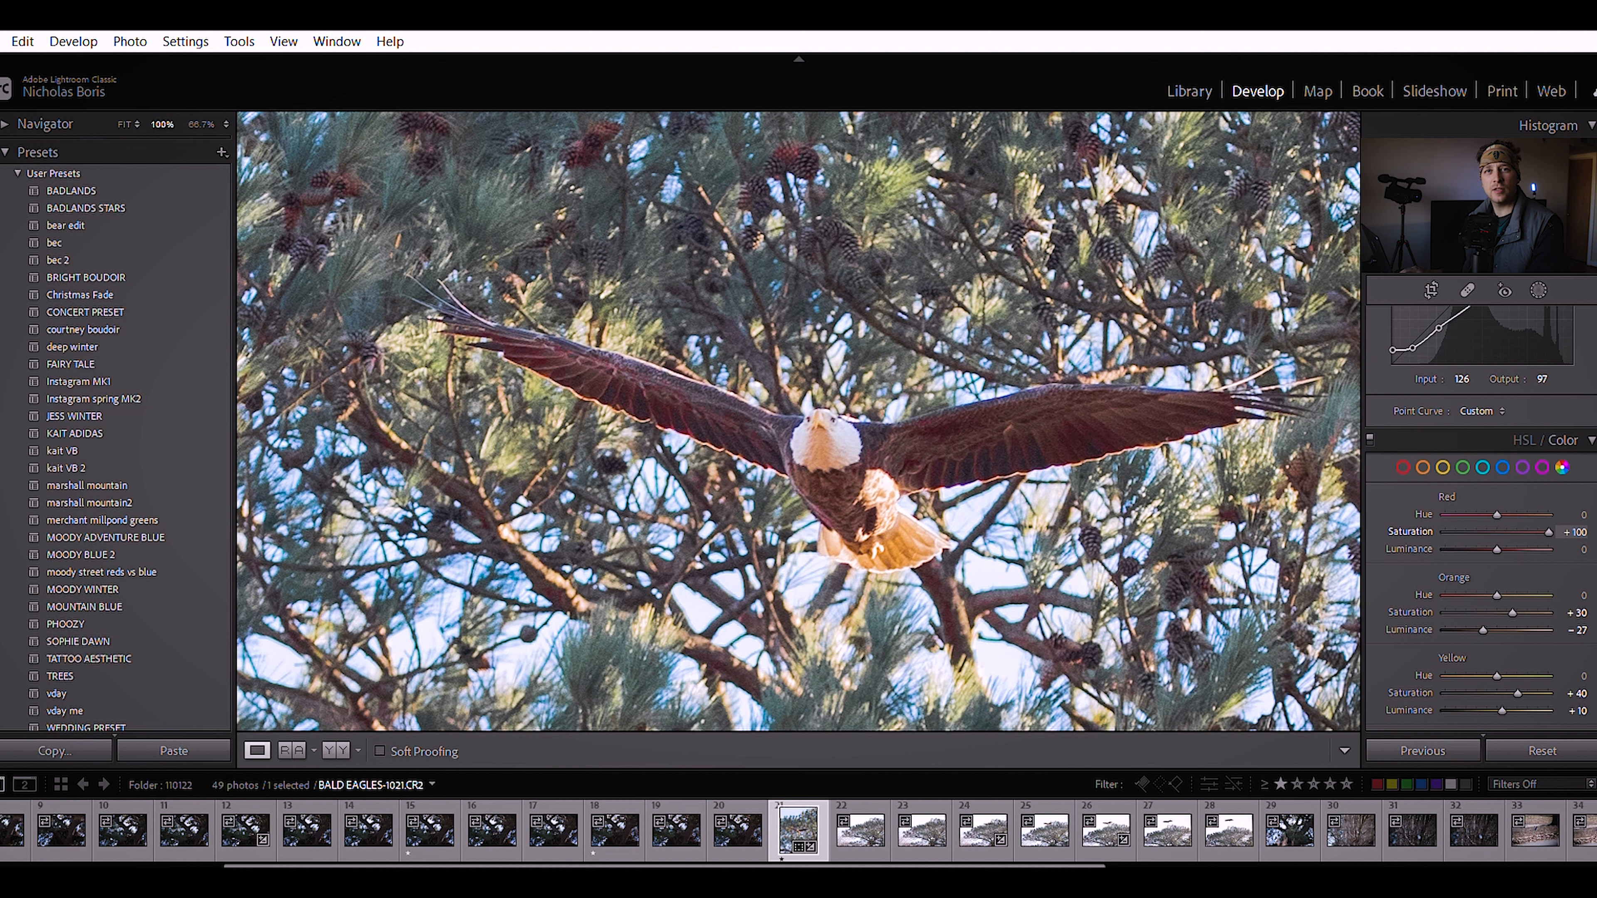
drag(1423, 500, 1473, 503)
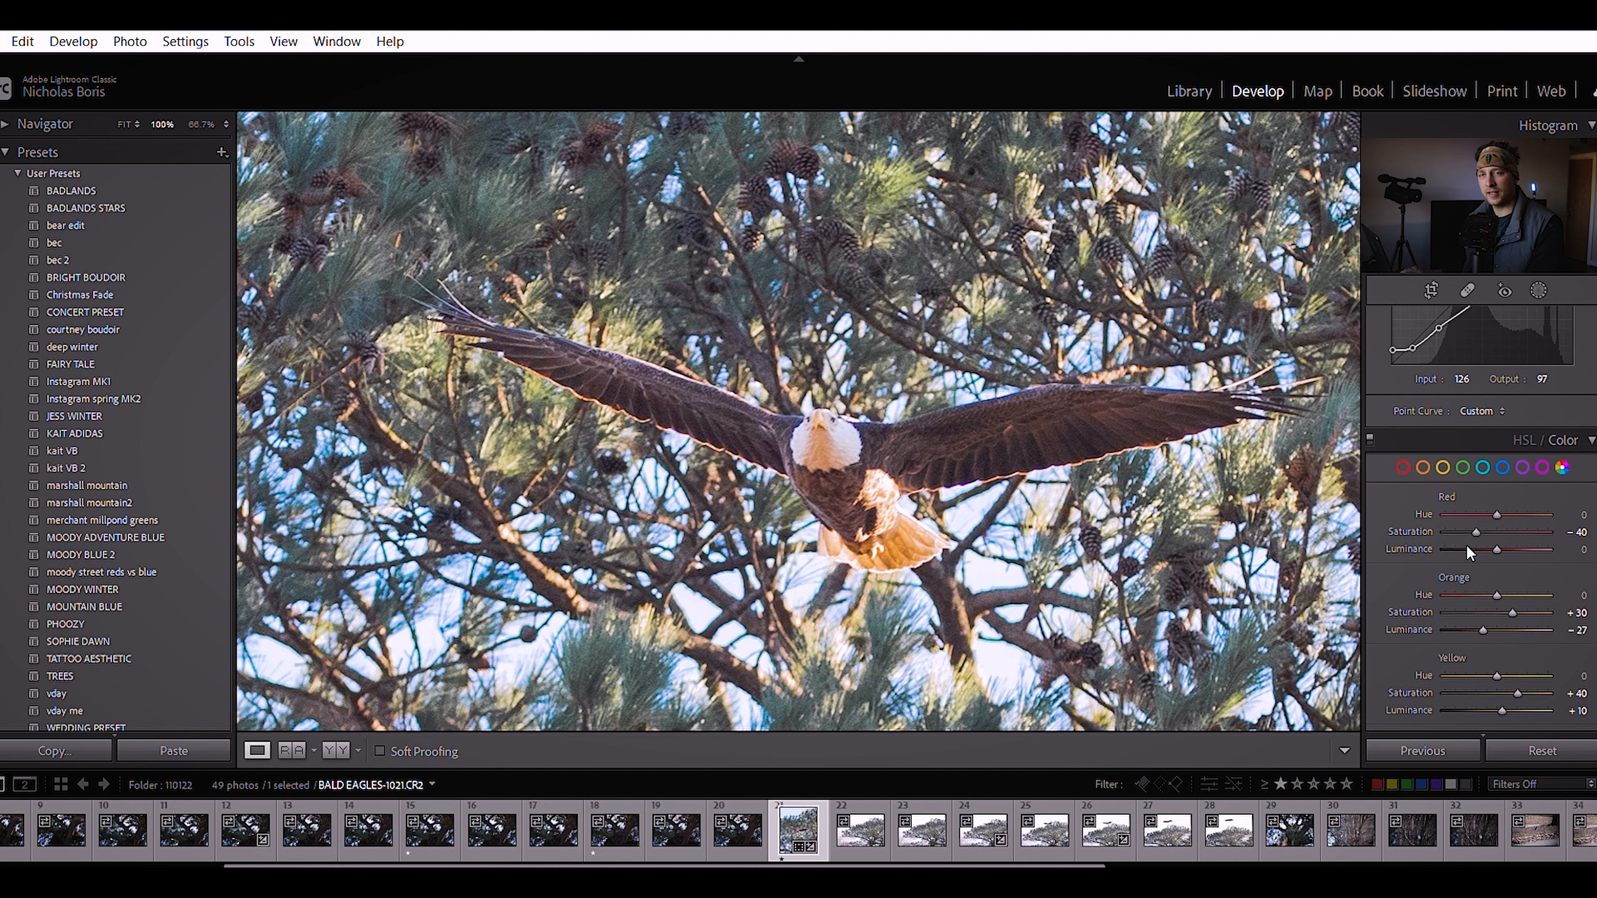
click(1520, 537)
drag(1531, 520, 1480, 503)
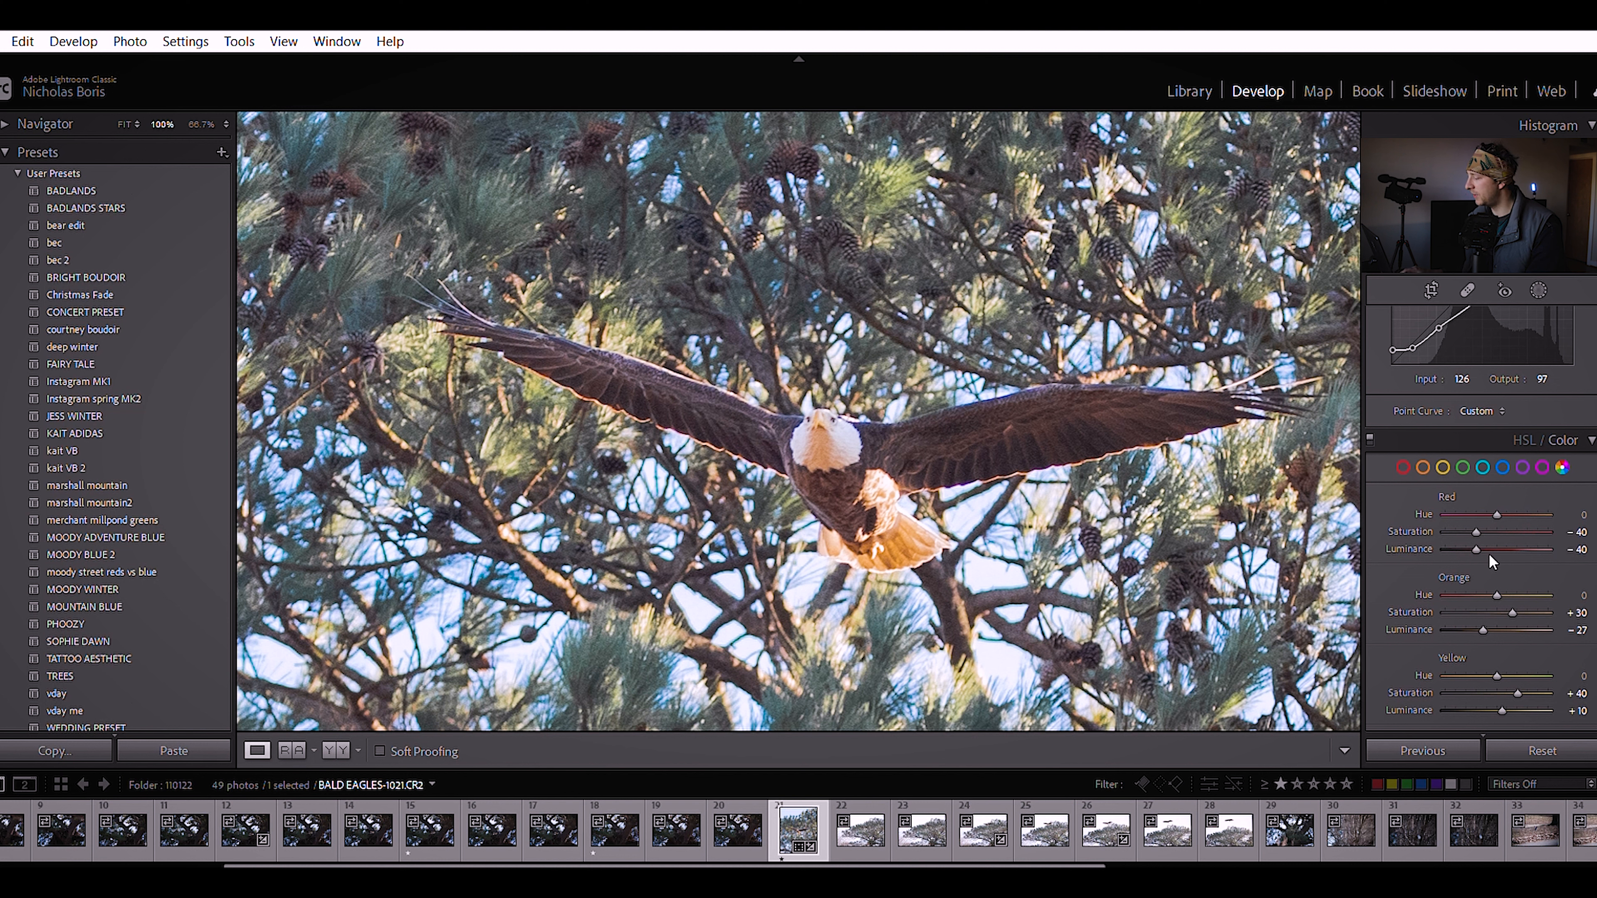
- Set blue Saturation to -47 and Luminance to -48, and aqua Hue to -100, Saturation to -53 and Luminance to +22
scroll(1488, 554, down, 4)
scroll(1491, 553, down, 2)
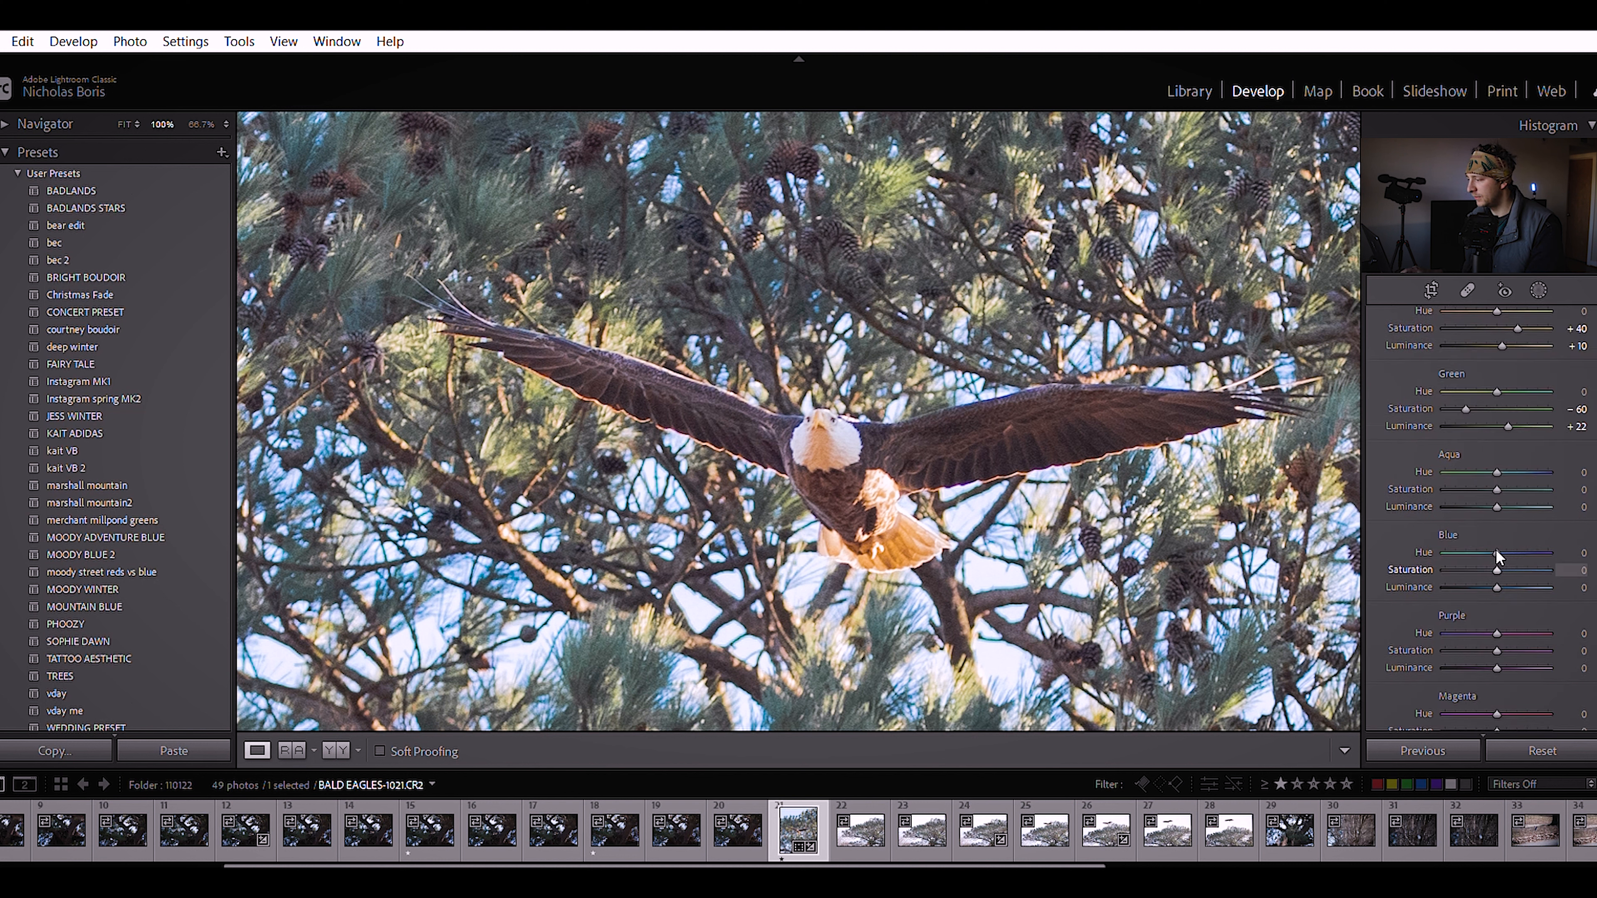
key(z)
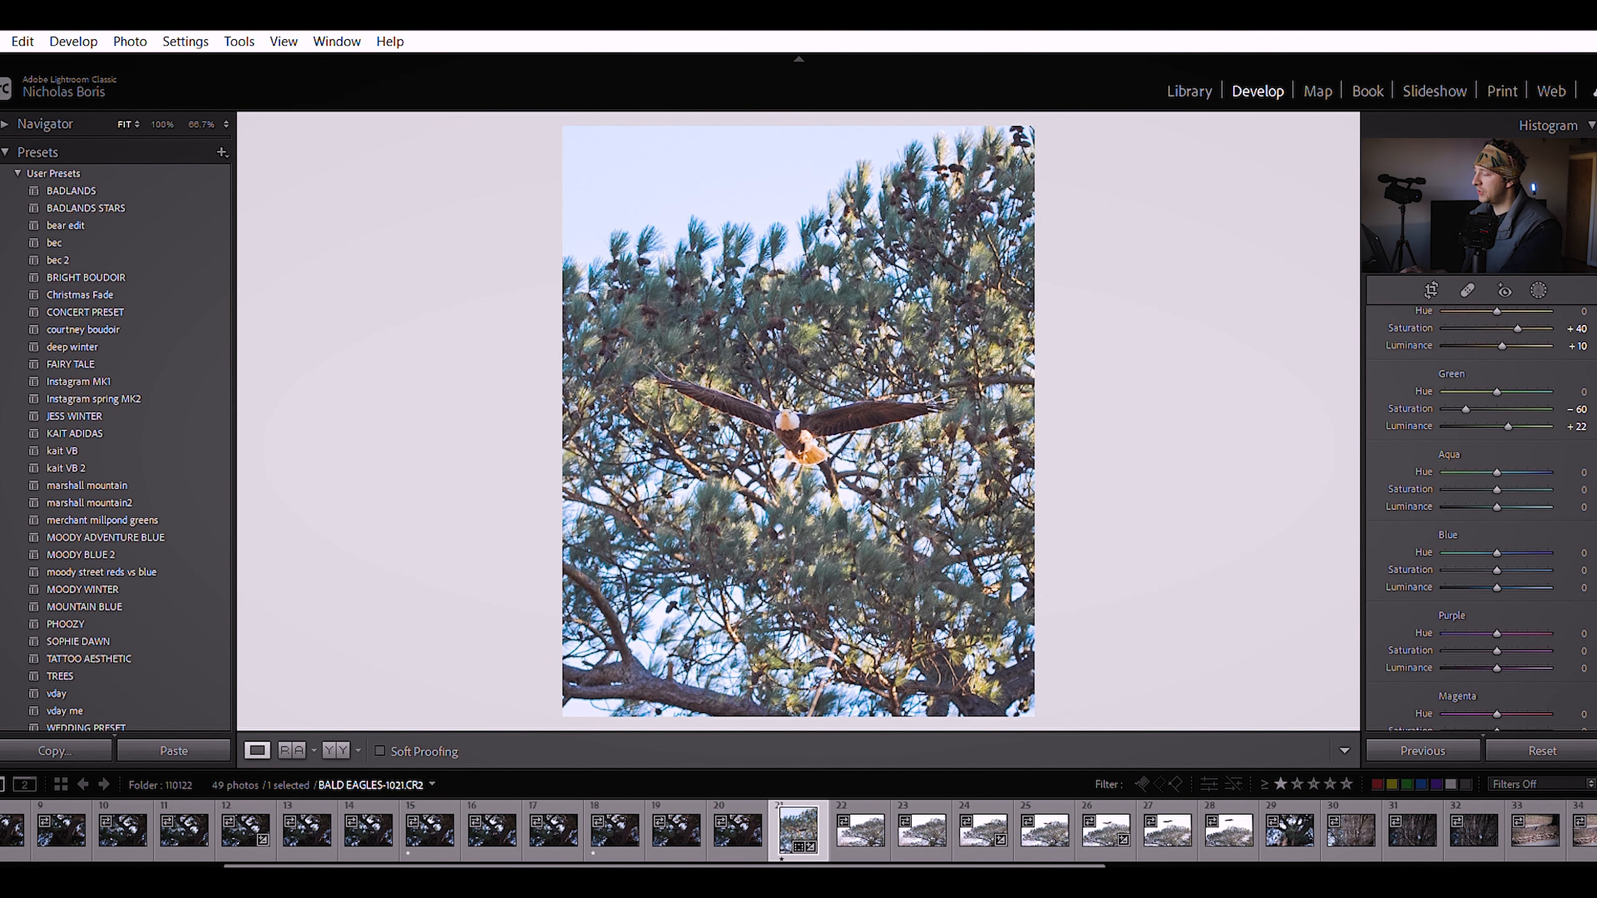
drag(1496, 568, 1472, 545)
mouse_move(1493, 480)
mouse_down()
mouse_move(1465, 491)
mouse_move(1554, 489)
mouse_move(1446, 473)
mouse_move(1486, 458)
mouse_move(1471, 459)
mouse_move(1509, 484)
mouse_up()
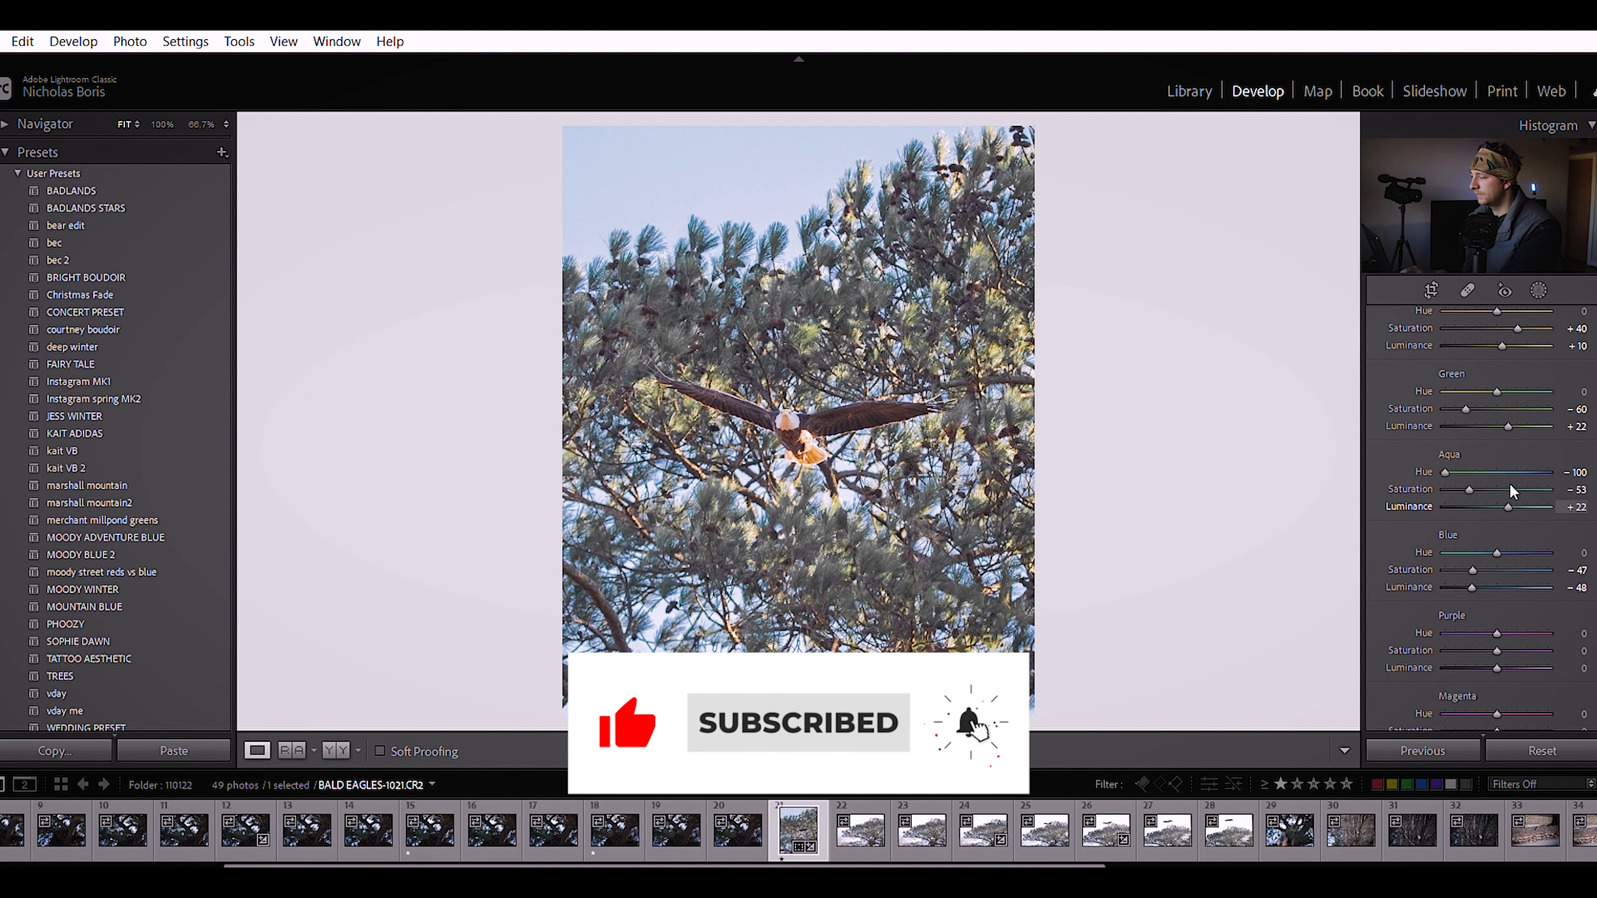
key(z)
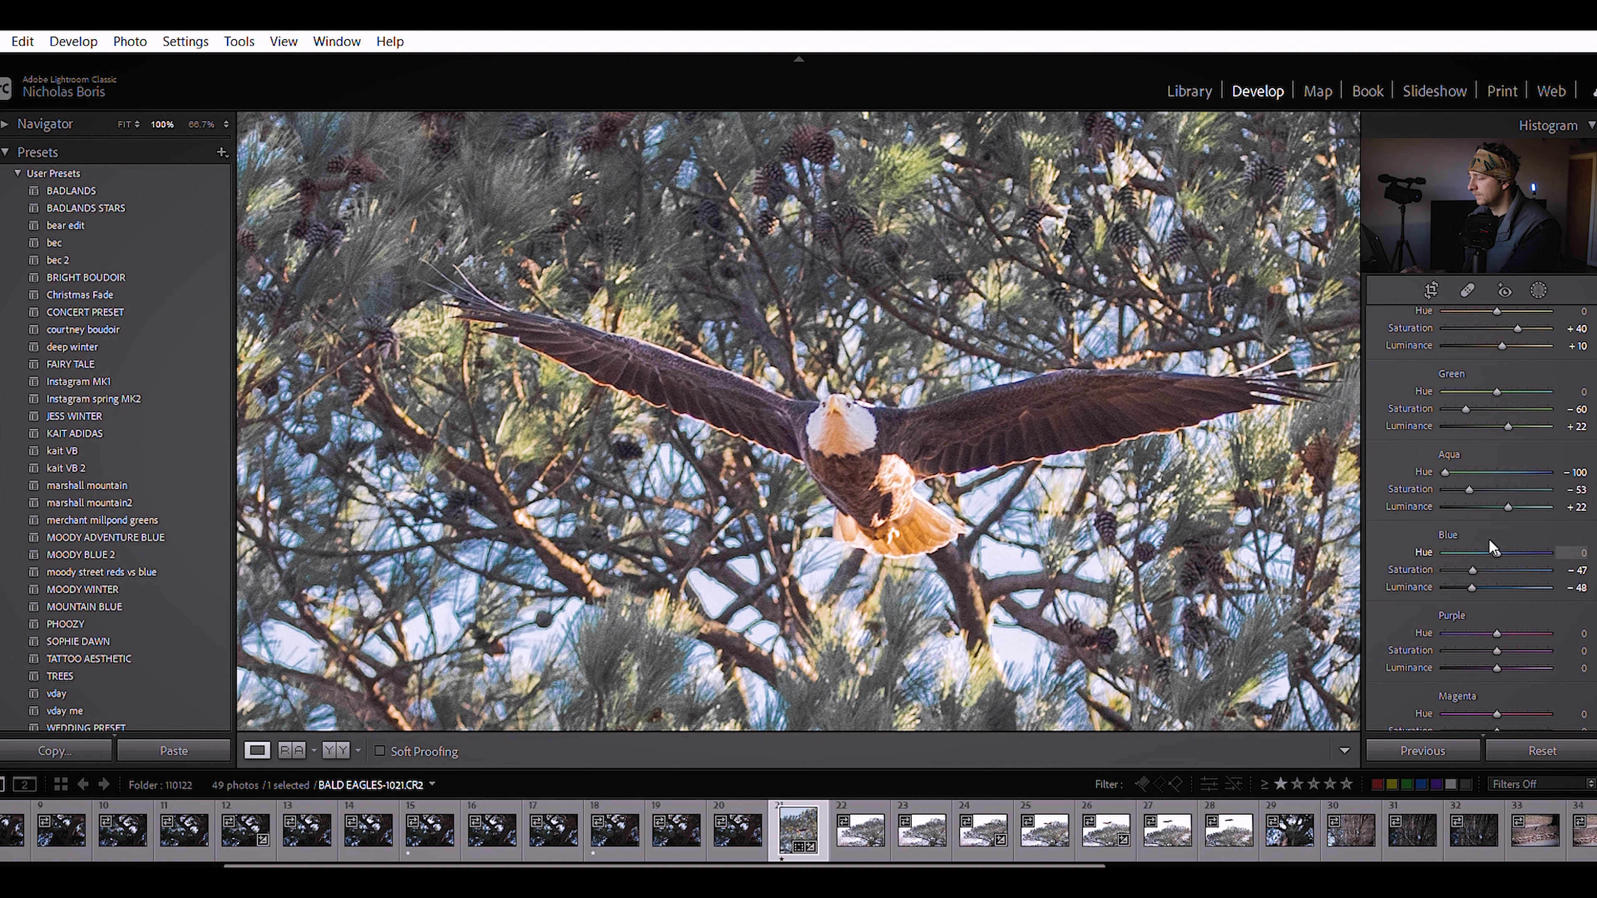
- Set the blue Luminance to -15 and check the photo both in full view and close up on the eagle
mouse_move(1470, 566)
mouse_down()
mouse_move(1541, 564)
mouse_move(1478, 566)
mouse_move(1492, 562)
mouse_up()
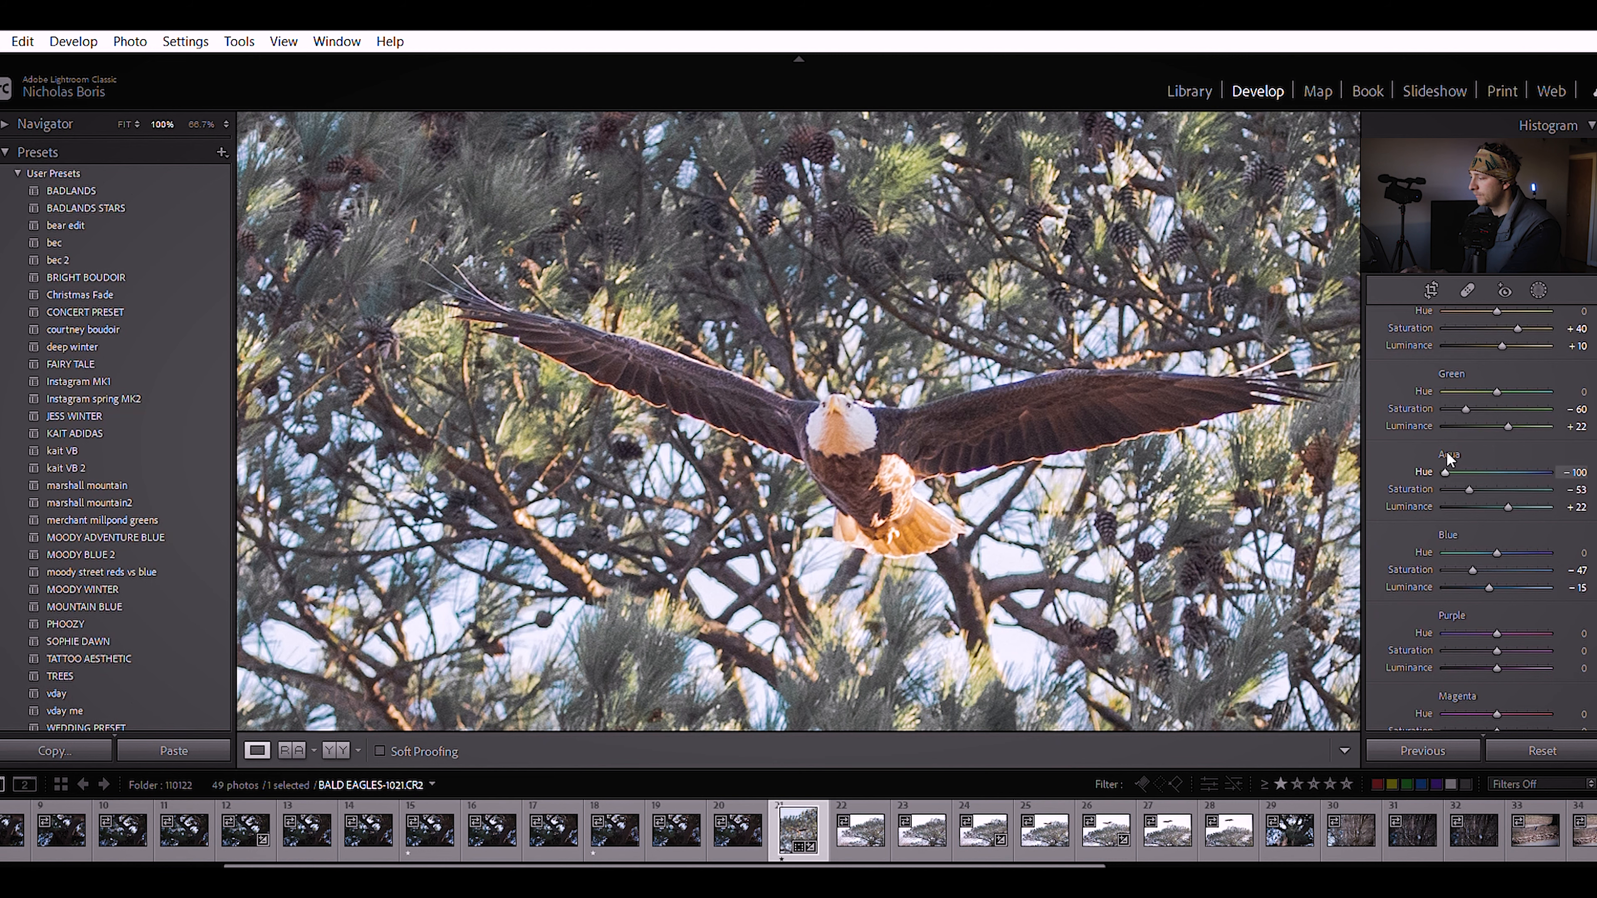
click(1160, 401)
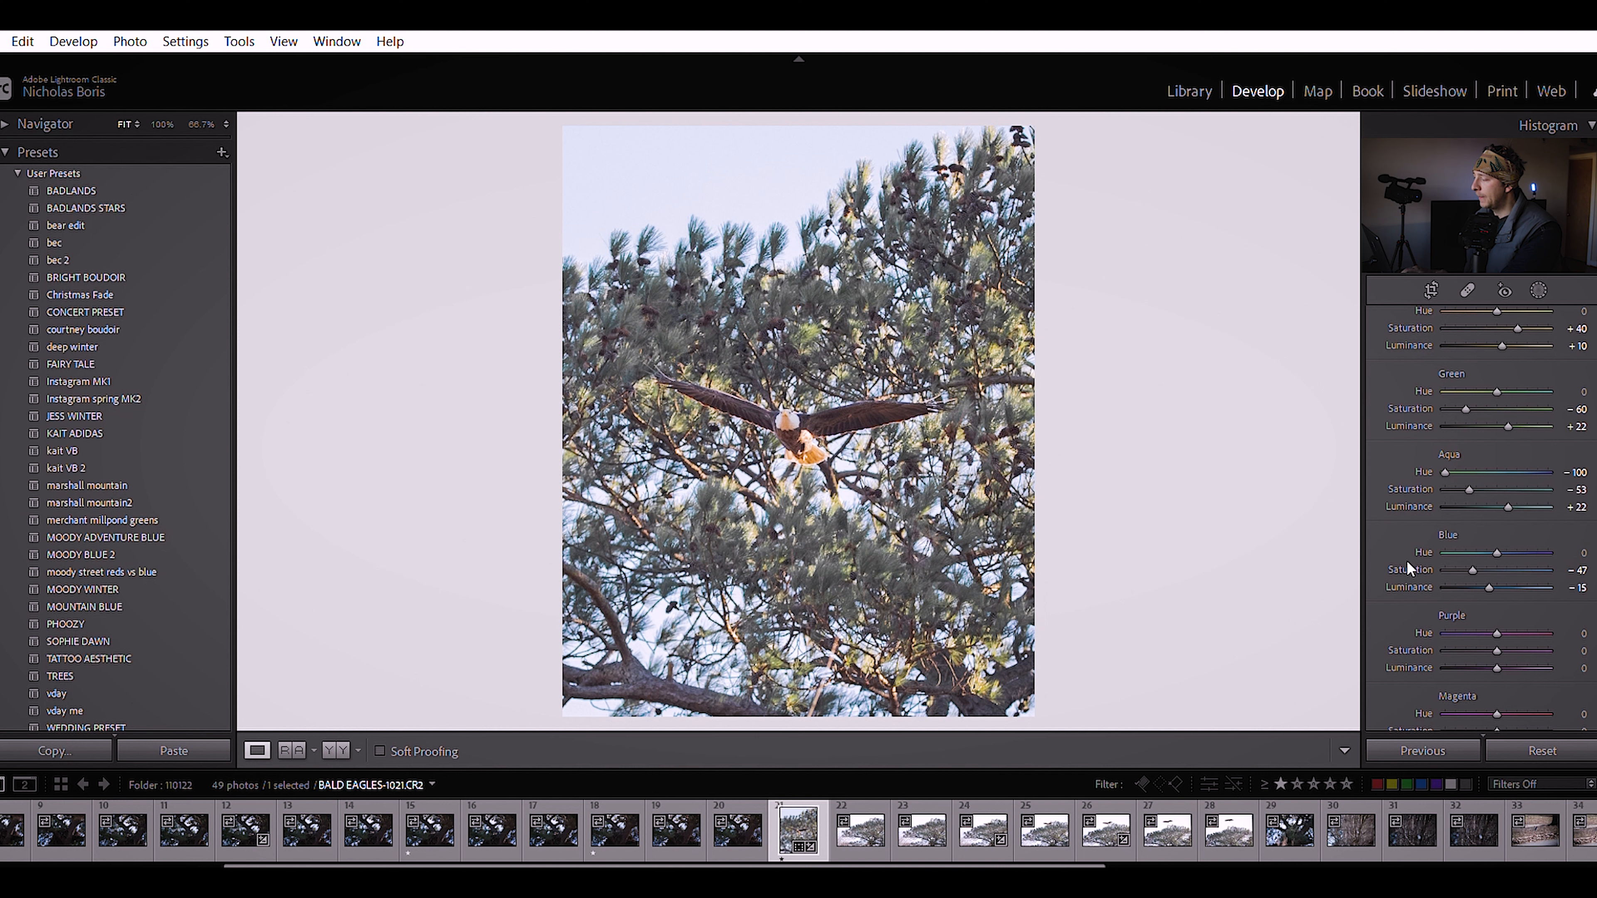
scroll(1406, 560, down, 3)
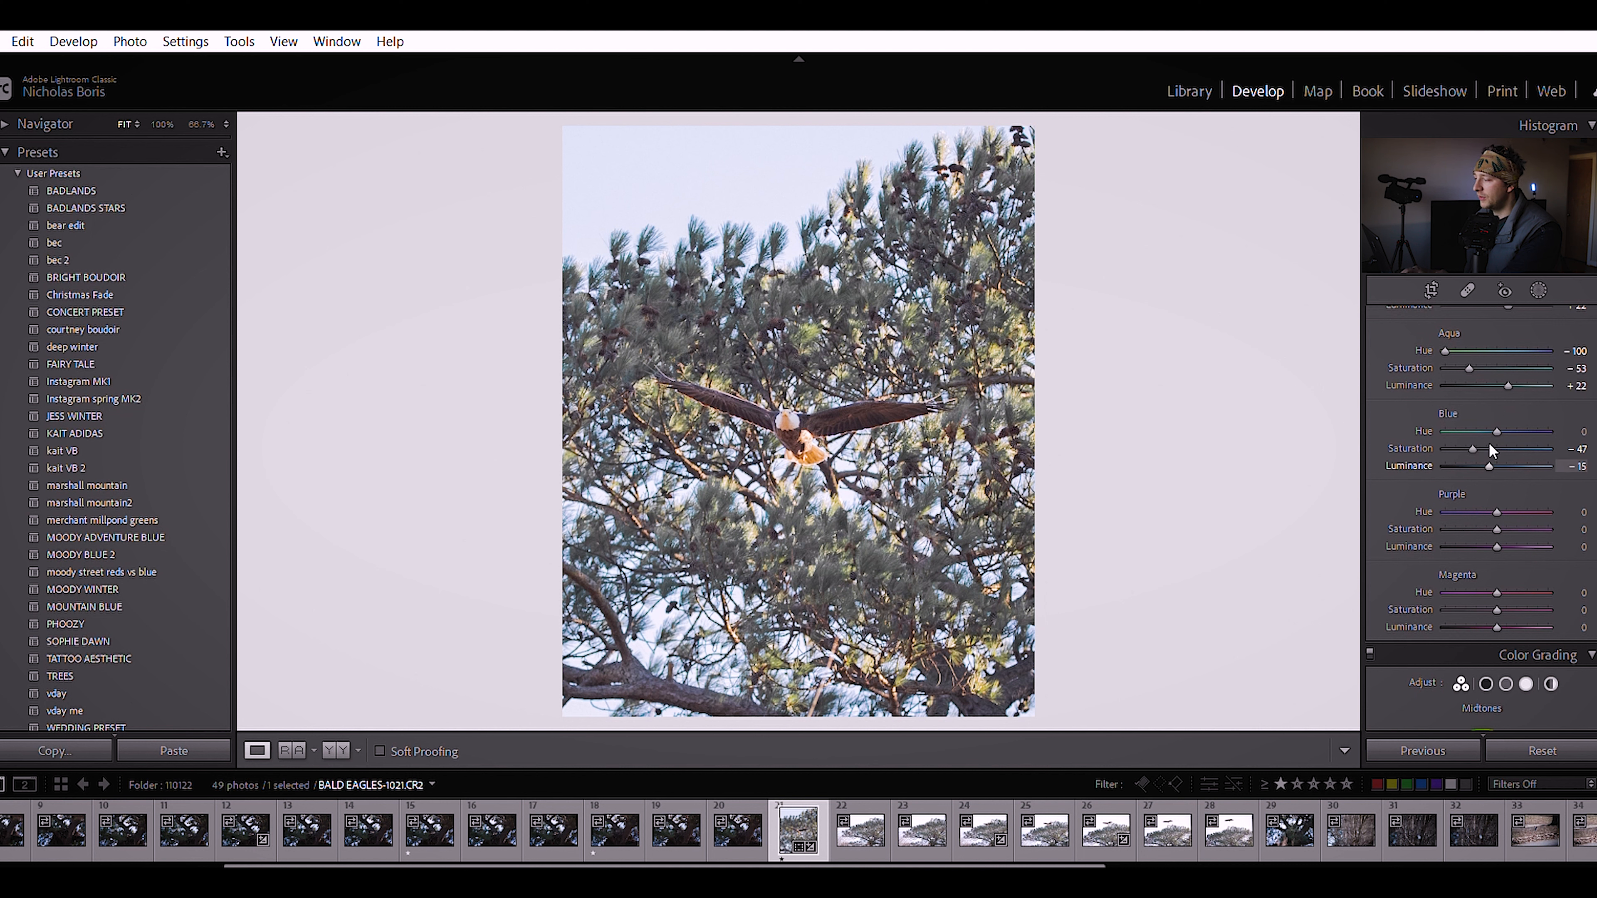
click(822, 400)
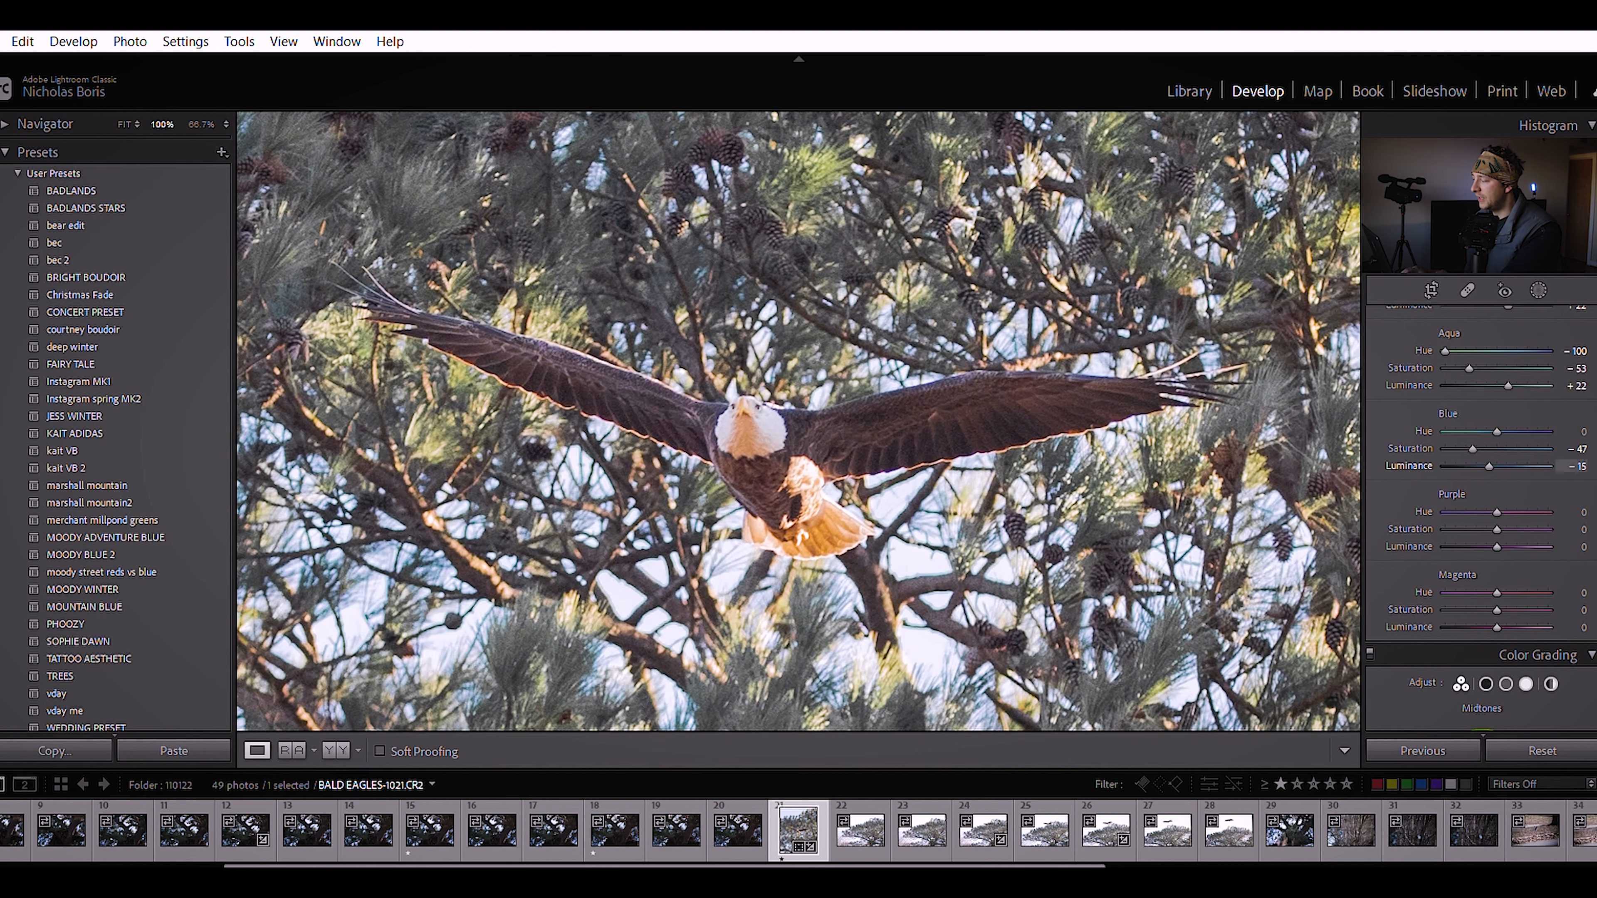
drag(1488, 466, 1493, 422)
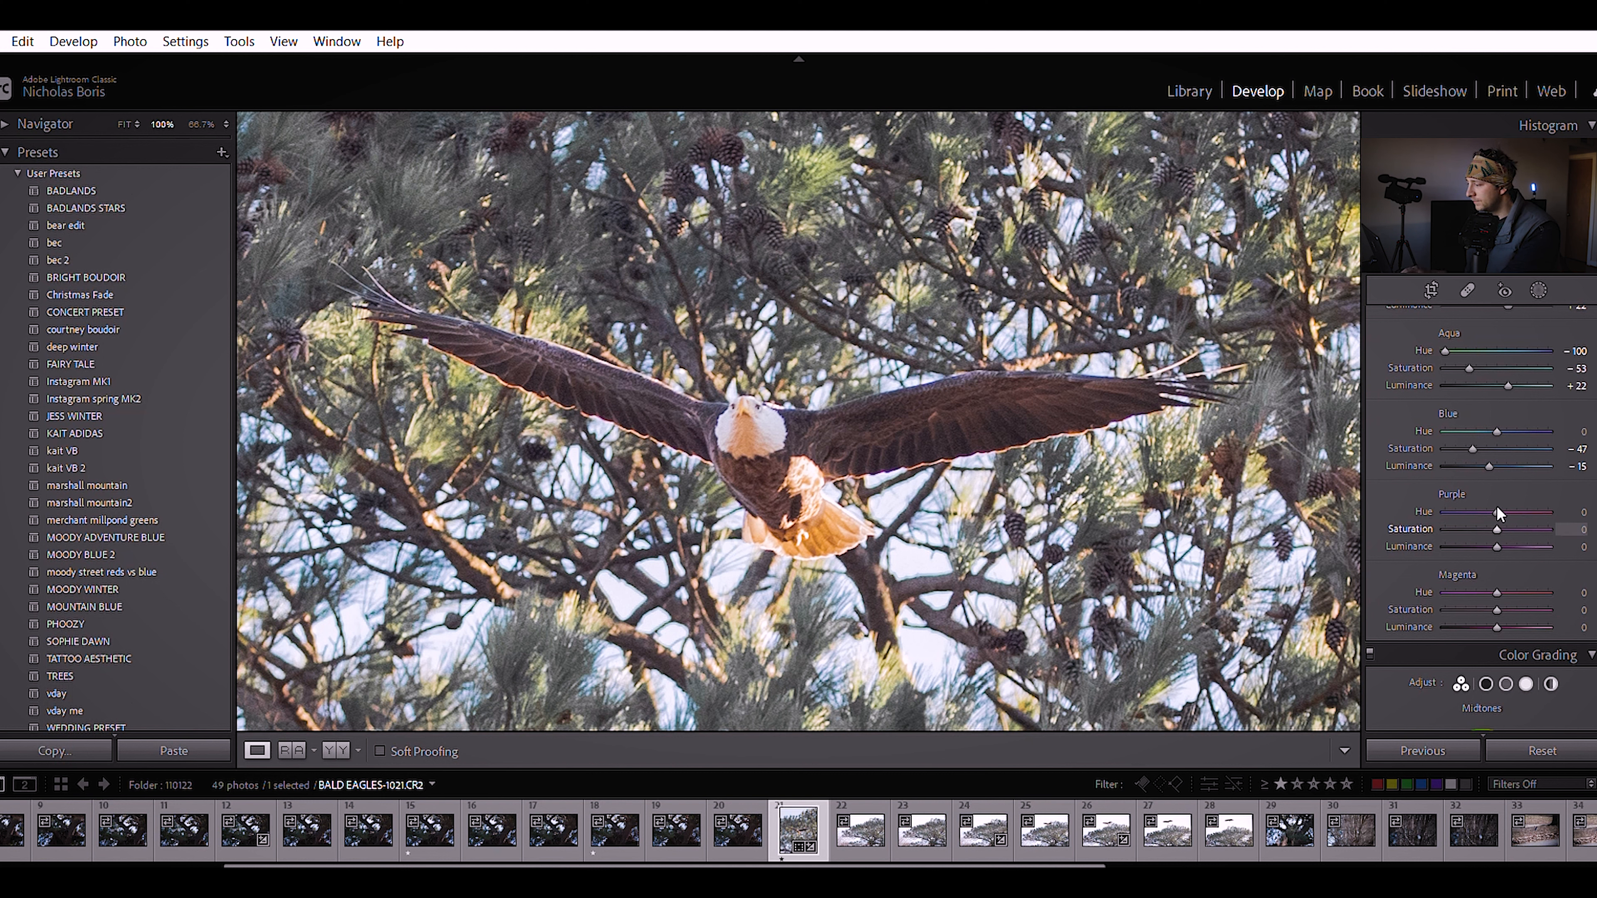
- Set the purple Saturation to -68 and Luminance to +32, and the magenta Saturation to -70 and Luminance to +32
drag(1589, 517, 1459, 517)
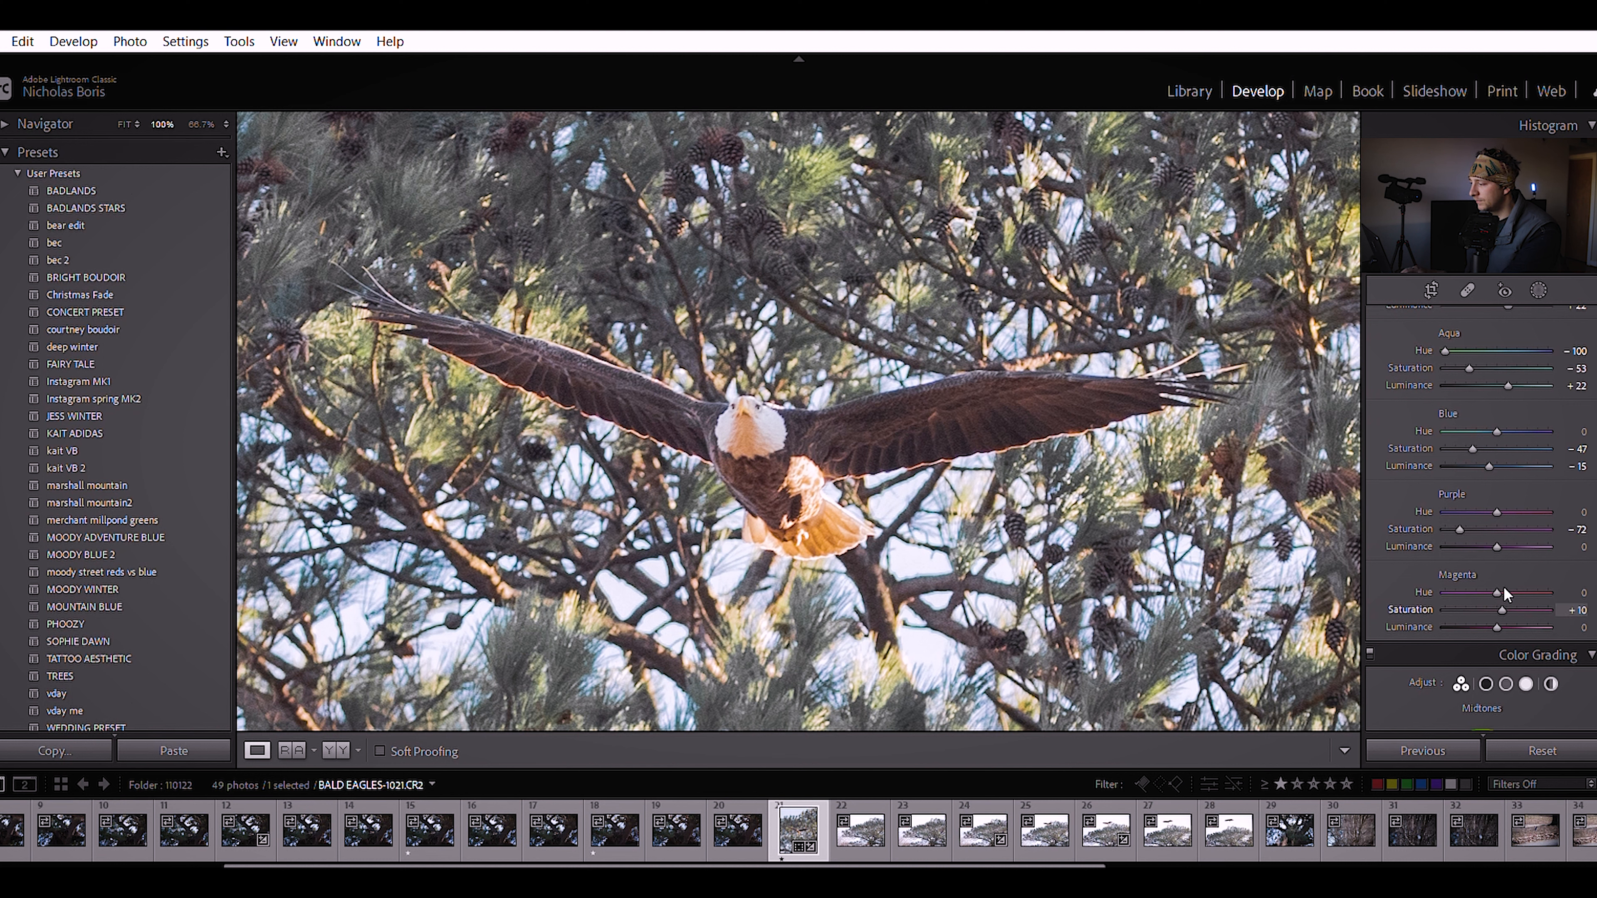
drag(1536, 589, 1455, 590)
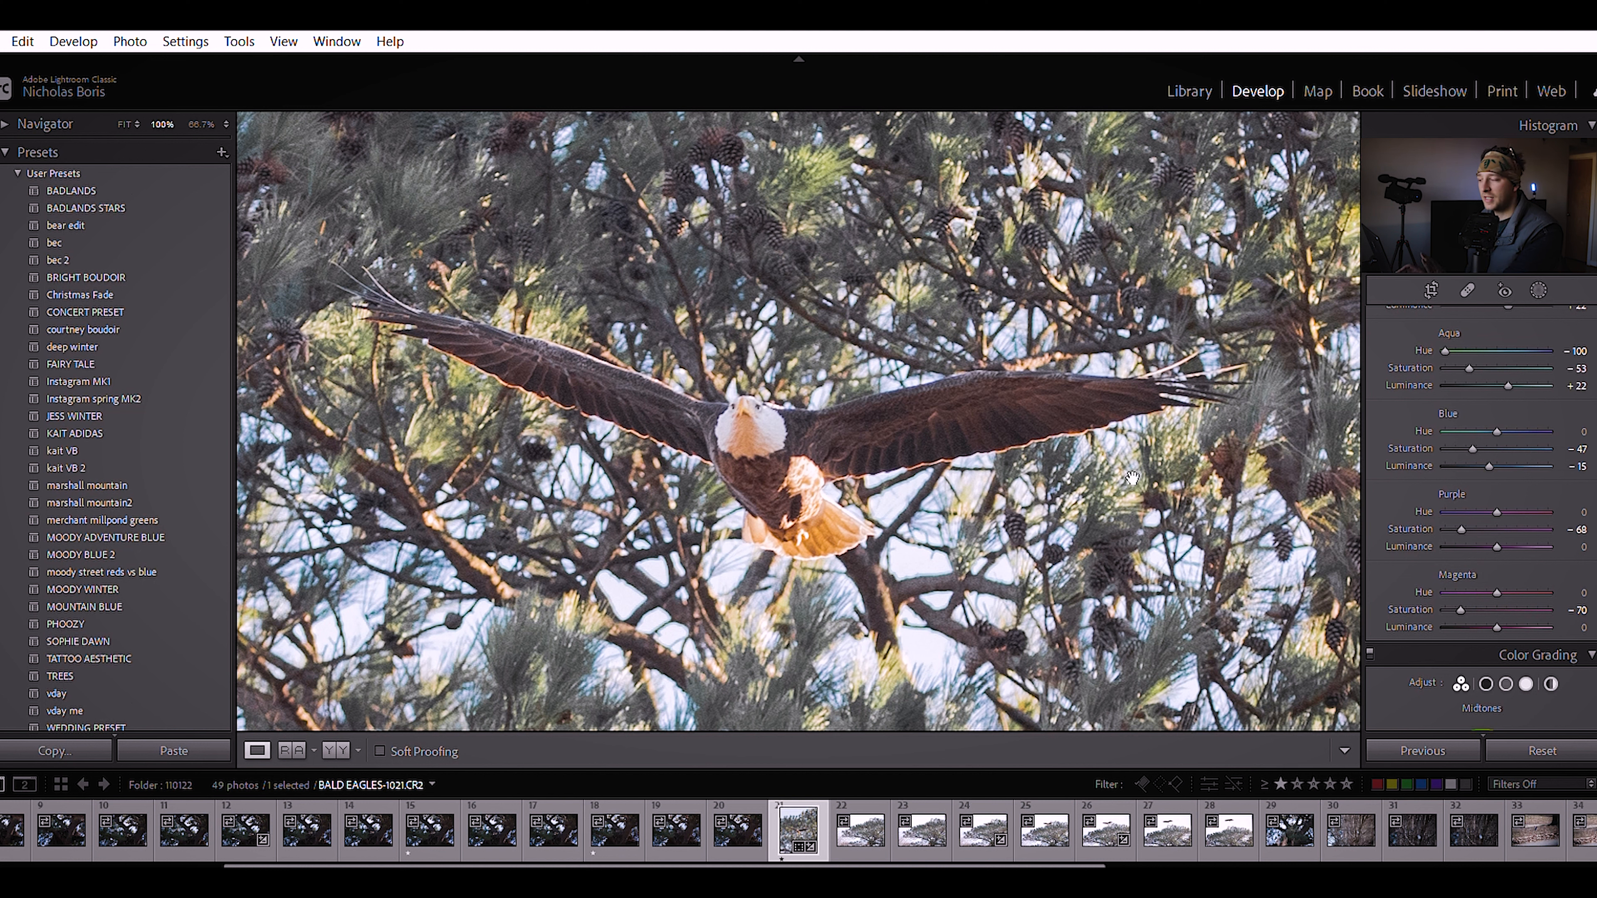
mouse_move(1497, 527)
mouse_down()
mouse_move(1556, 526)
mouse_move(1511, 523)
mouse_up()
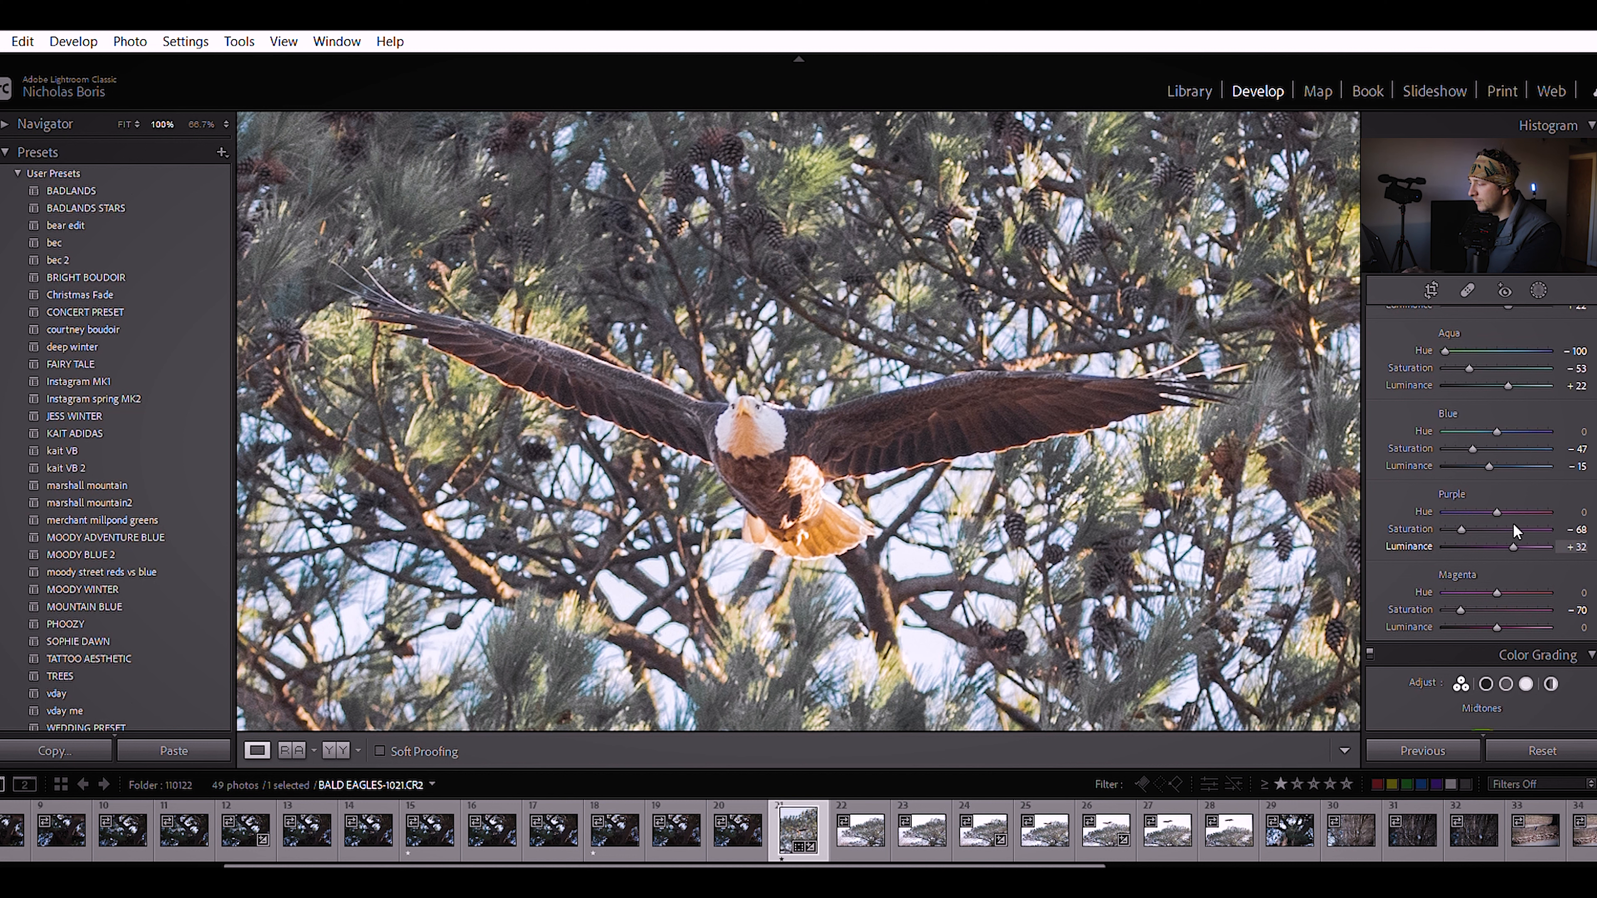
drag(1496, 617, 1546, 609)
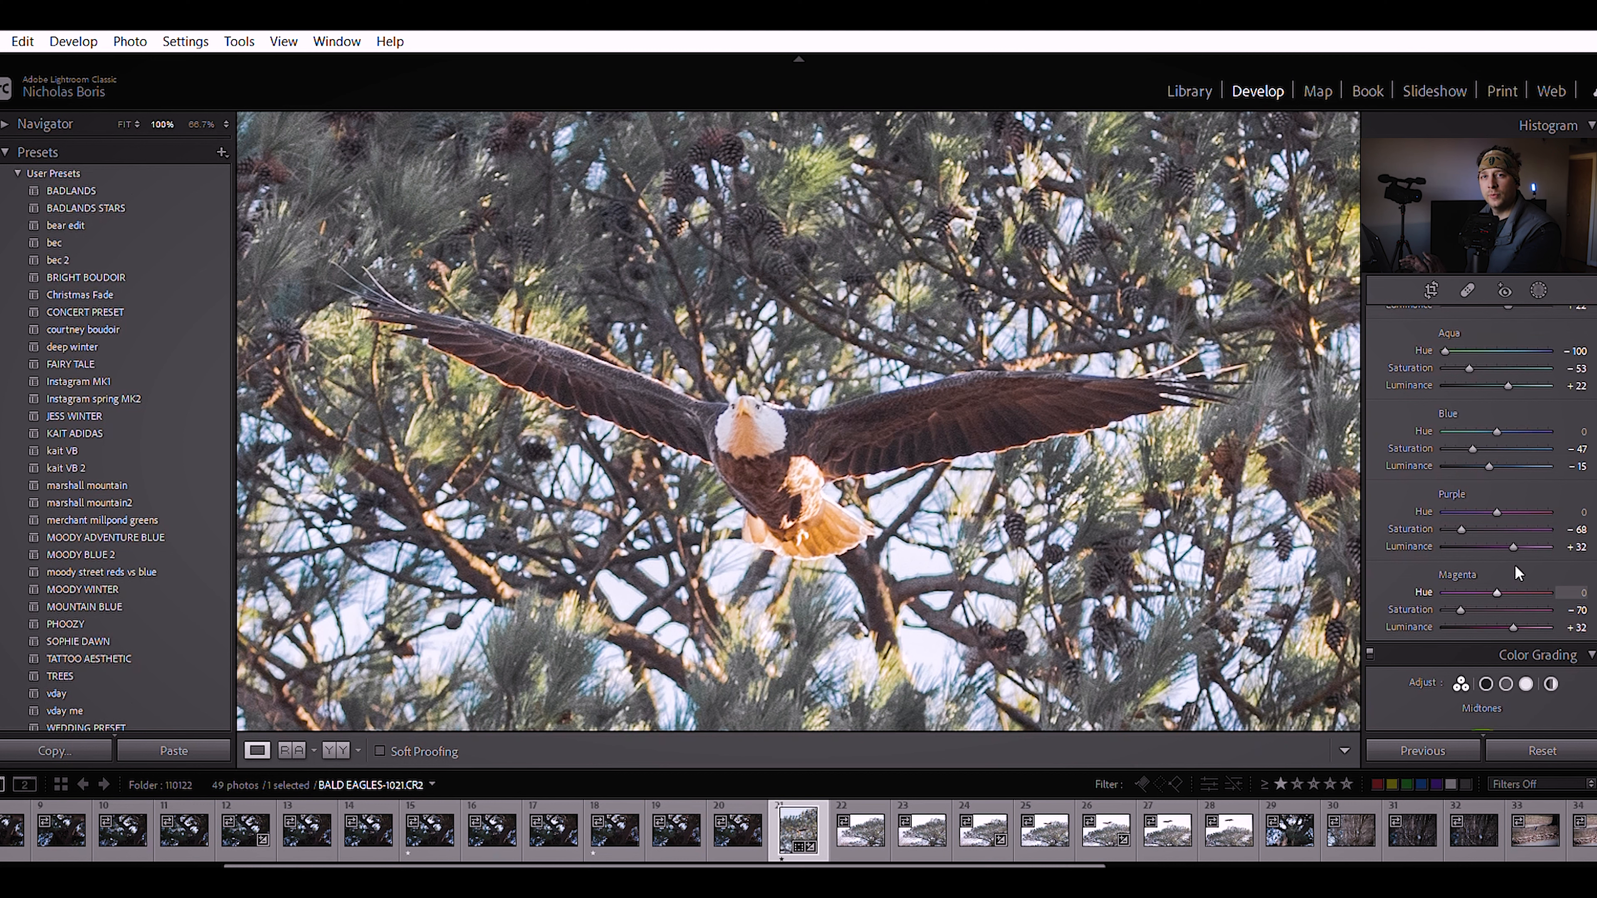
- Colour grade the highlights with Hue 30 and Saturation 5
scroll(1418, 661, down, 4)
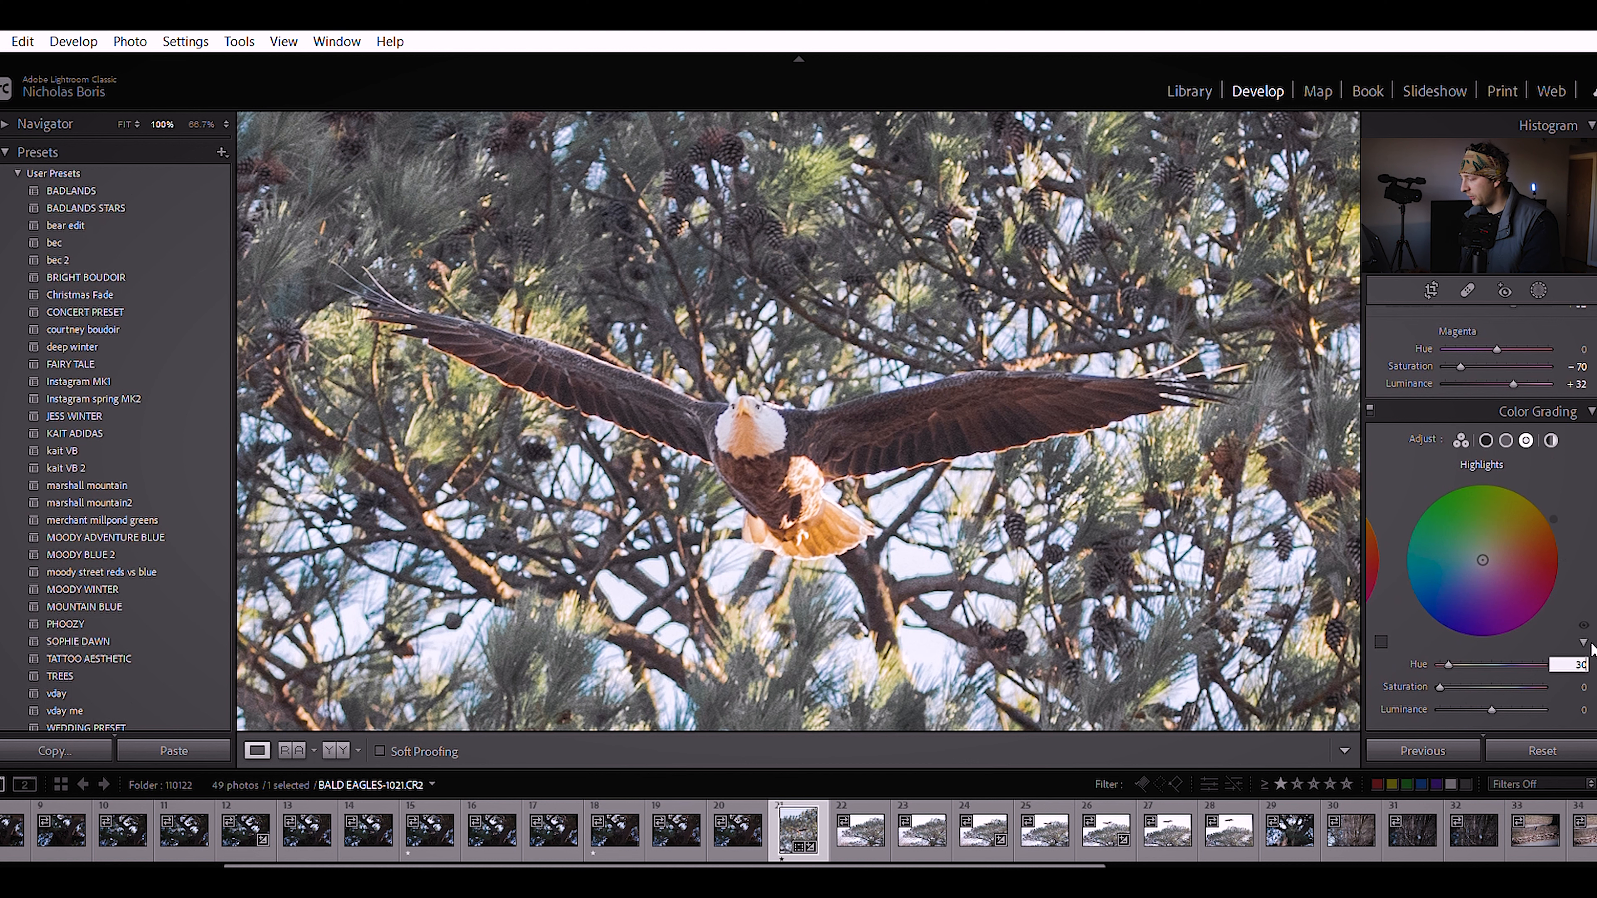
key(Tab)
text(5)
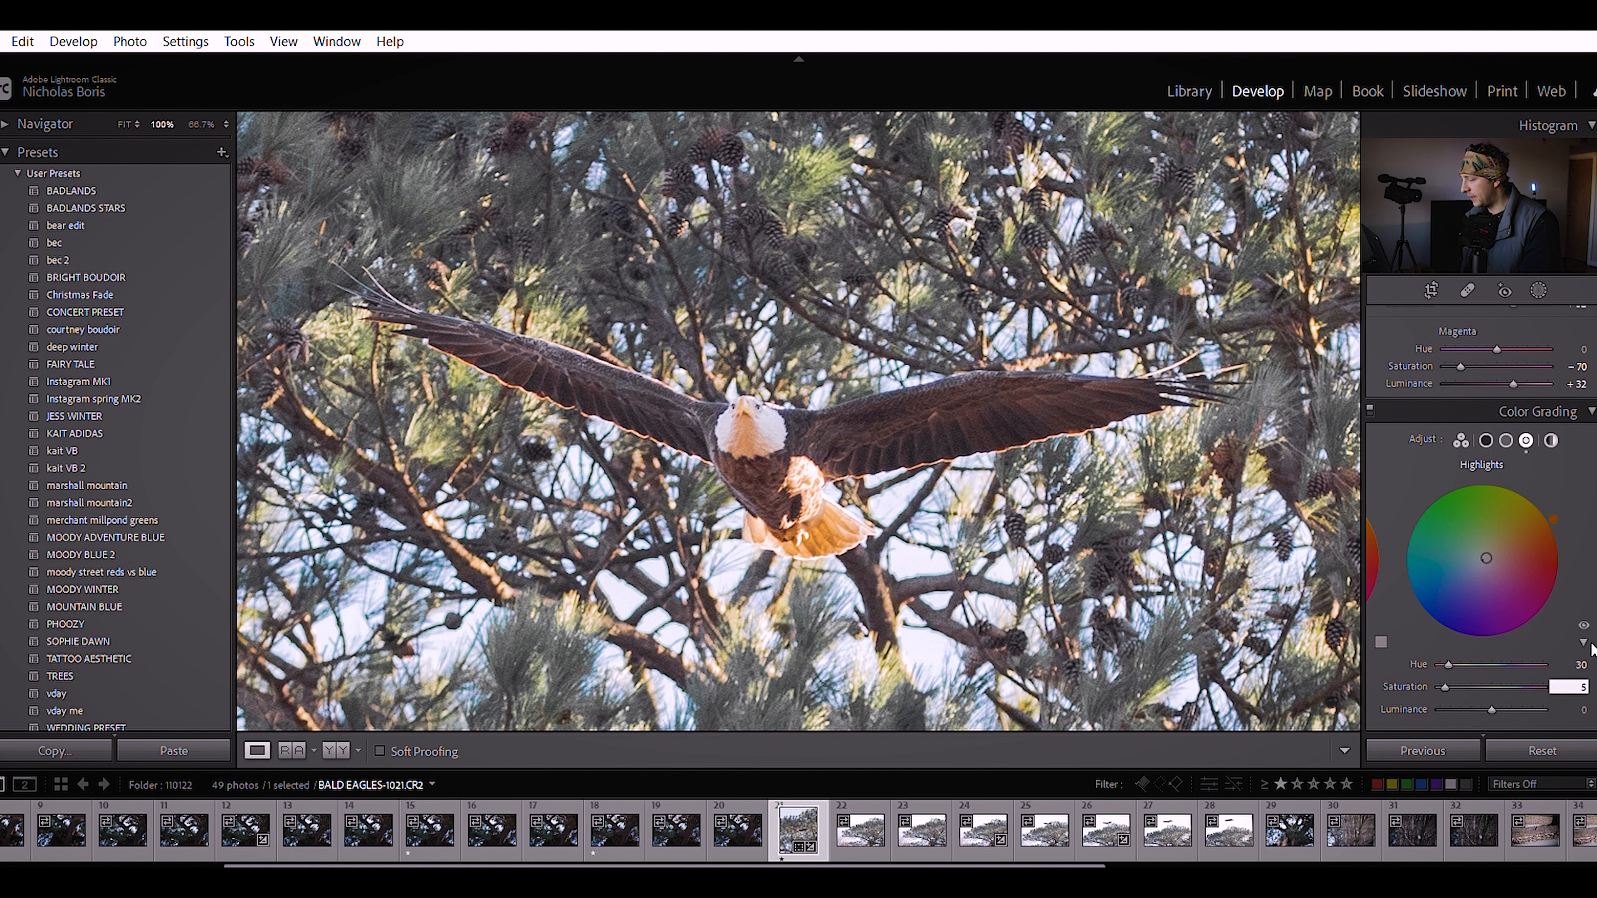
key(Return)
- Colour grade the shadows with Hue 230 and Saturation 5
click(1485, 439)
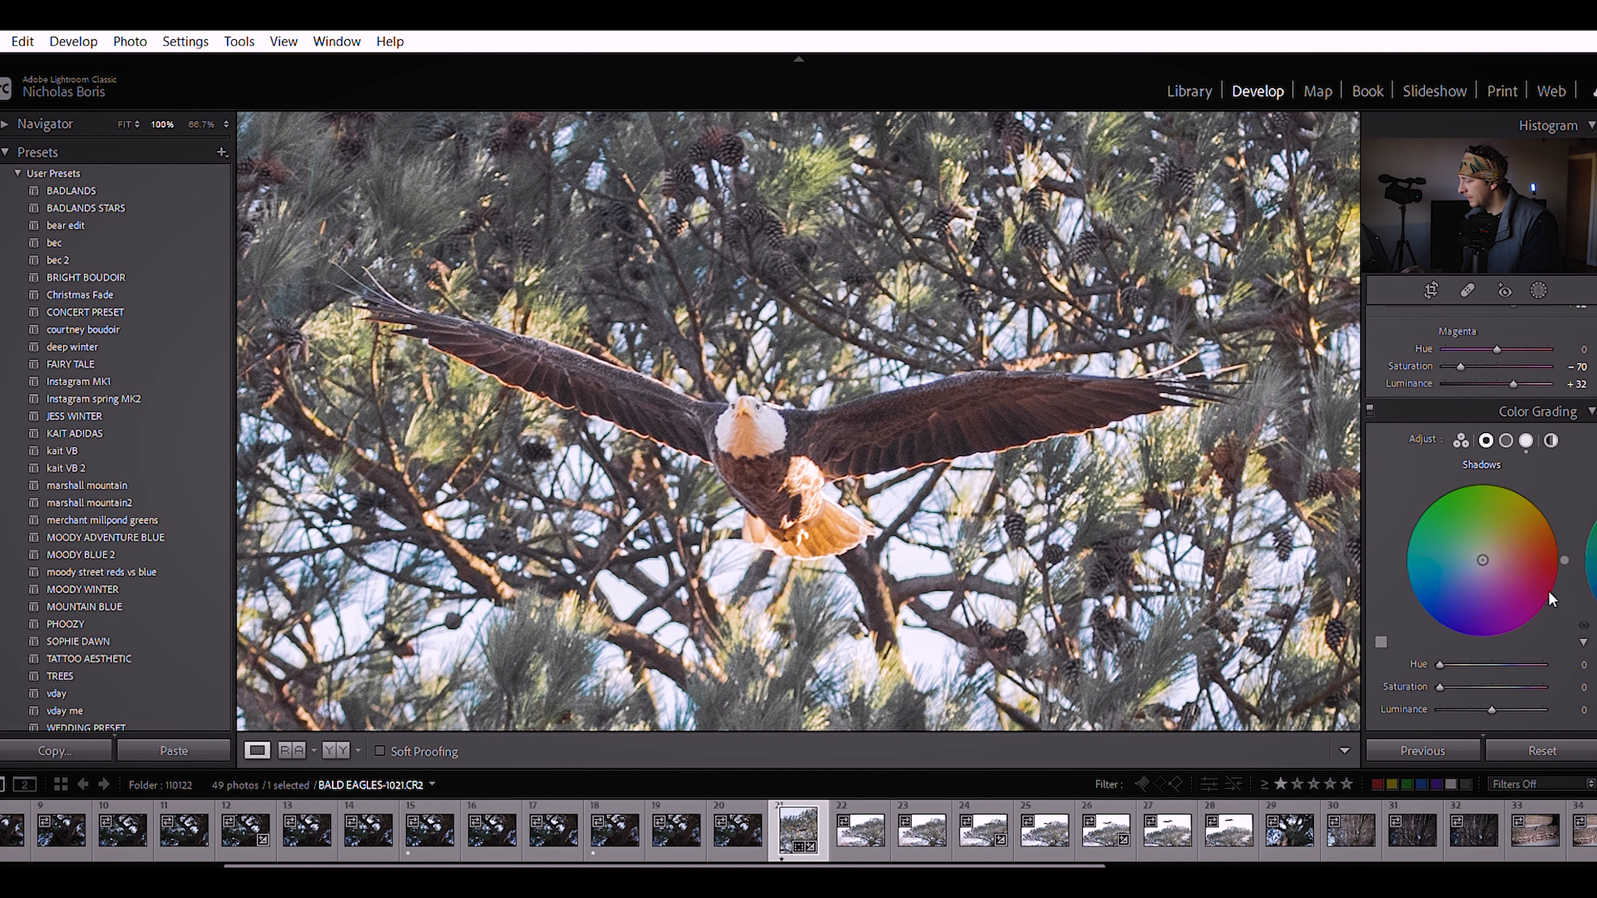
click(1582, 664)
text(230)
key(Tab)
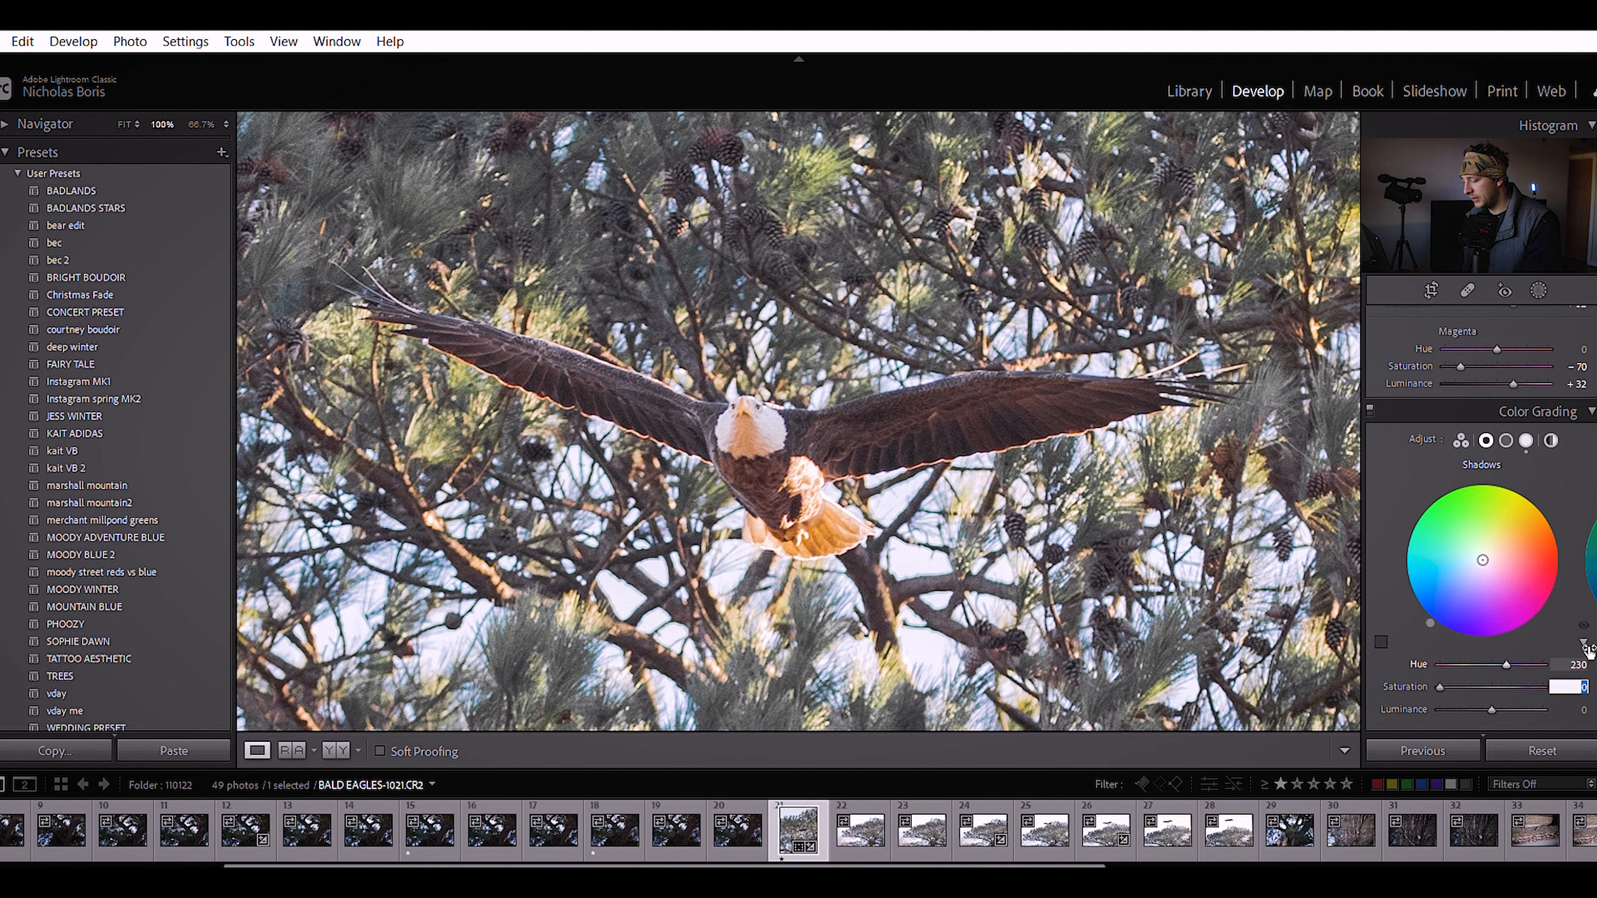
text(5)
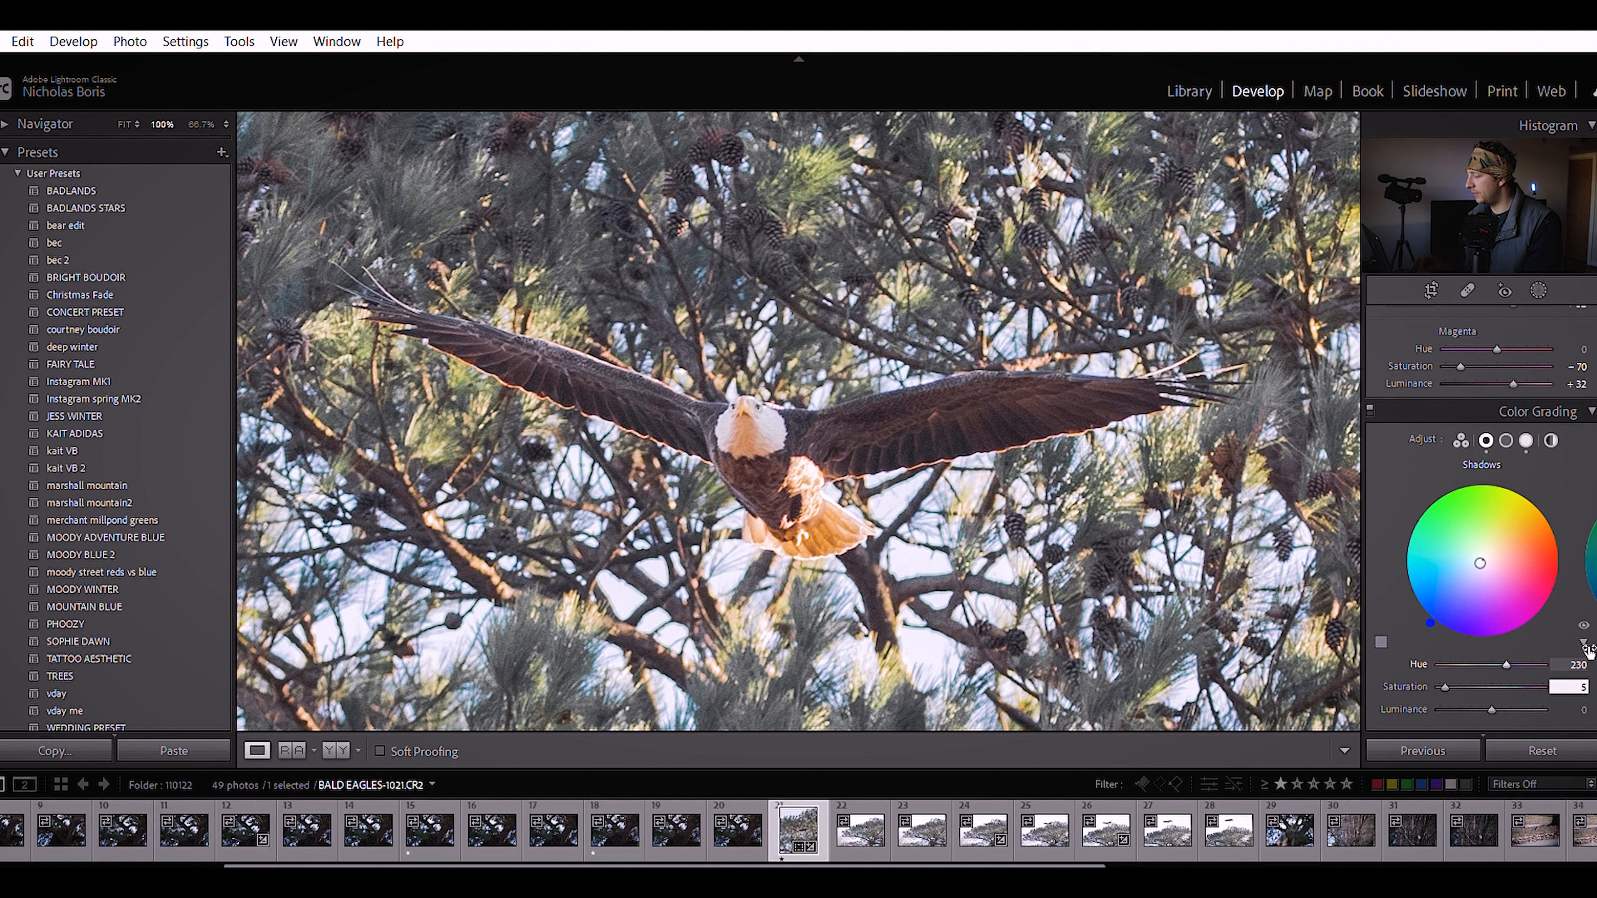
- Compare the full photo with and without colour grading and set the highlights' Saturation to 10
click(1526, 441)
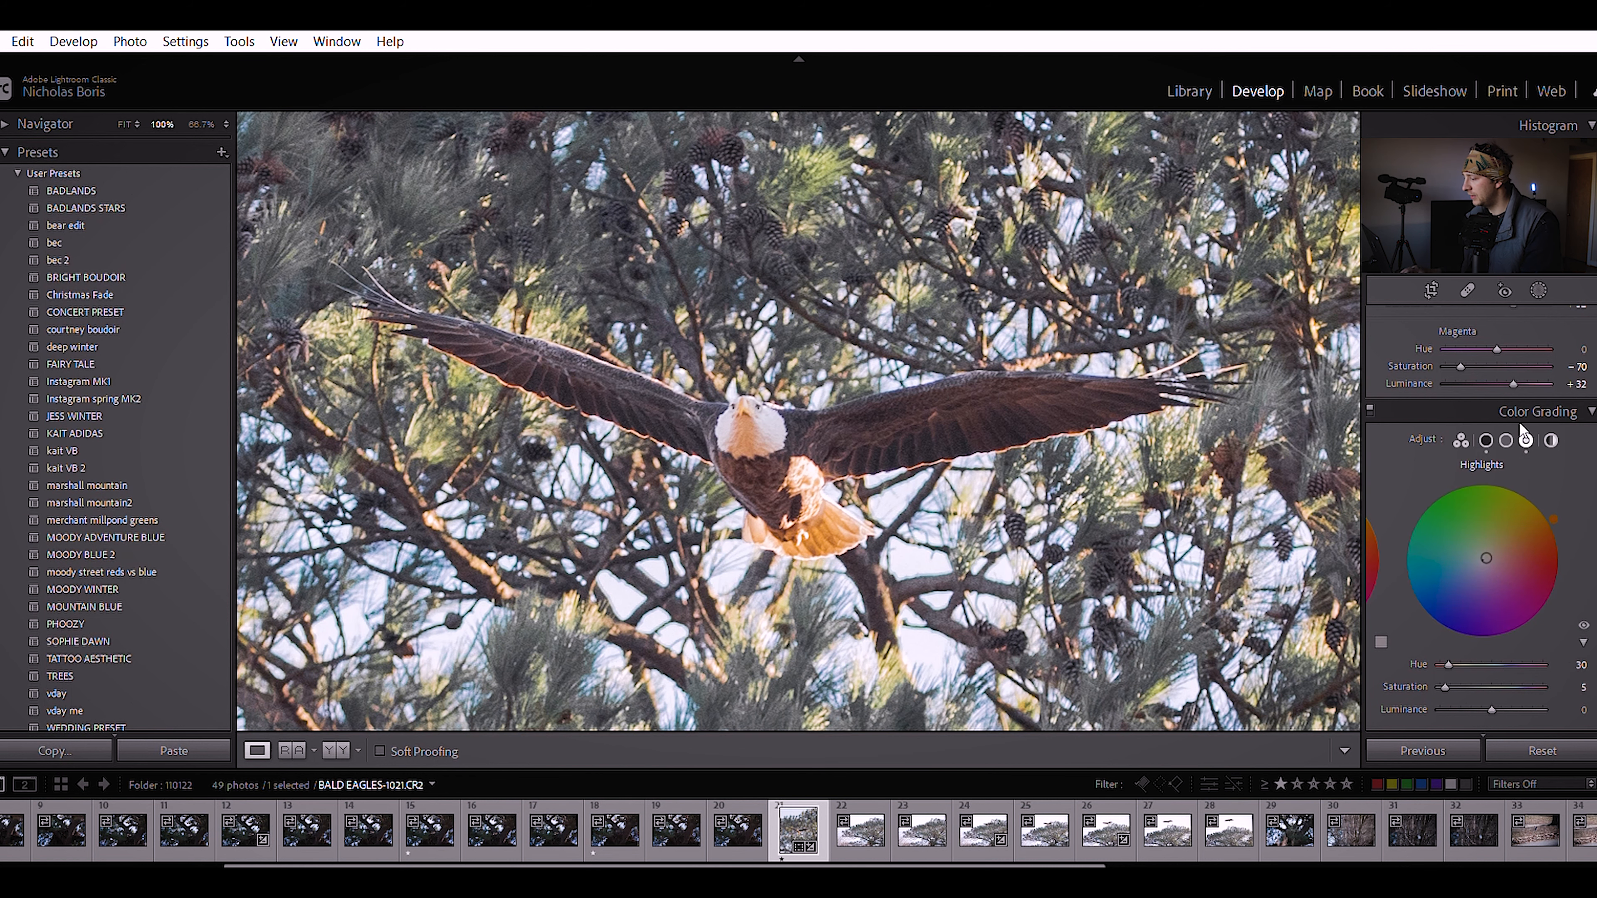
click(1033, 457)
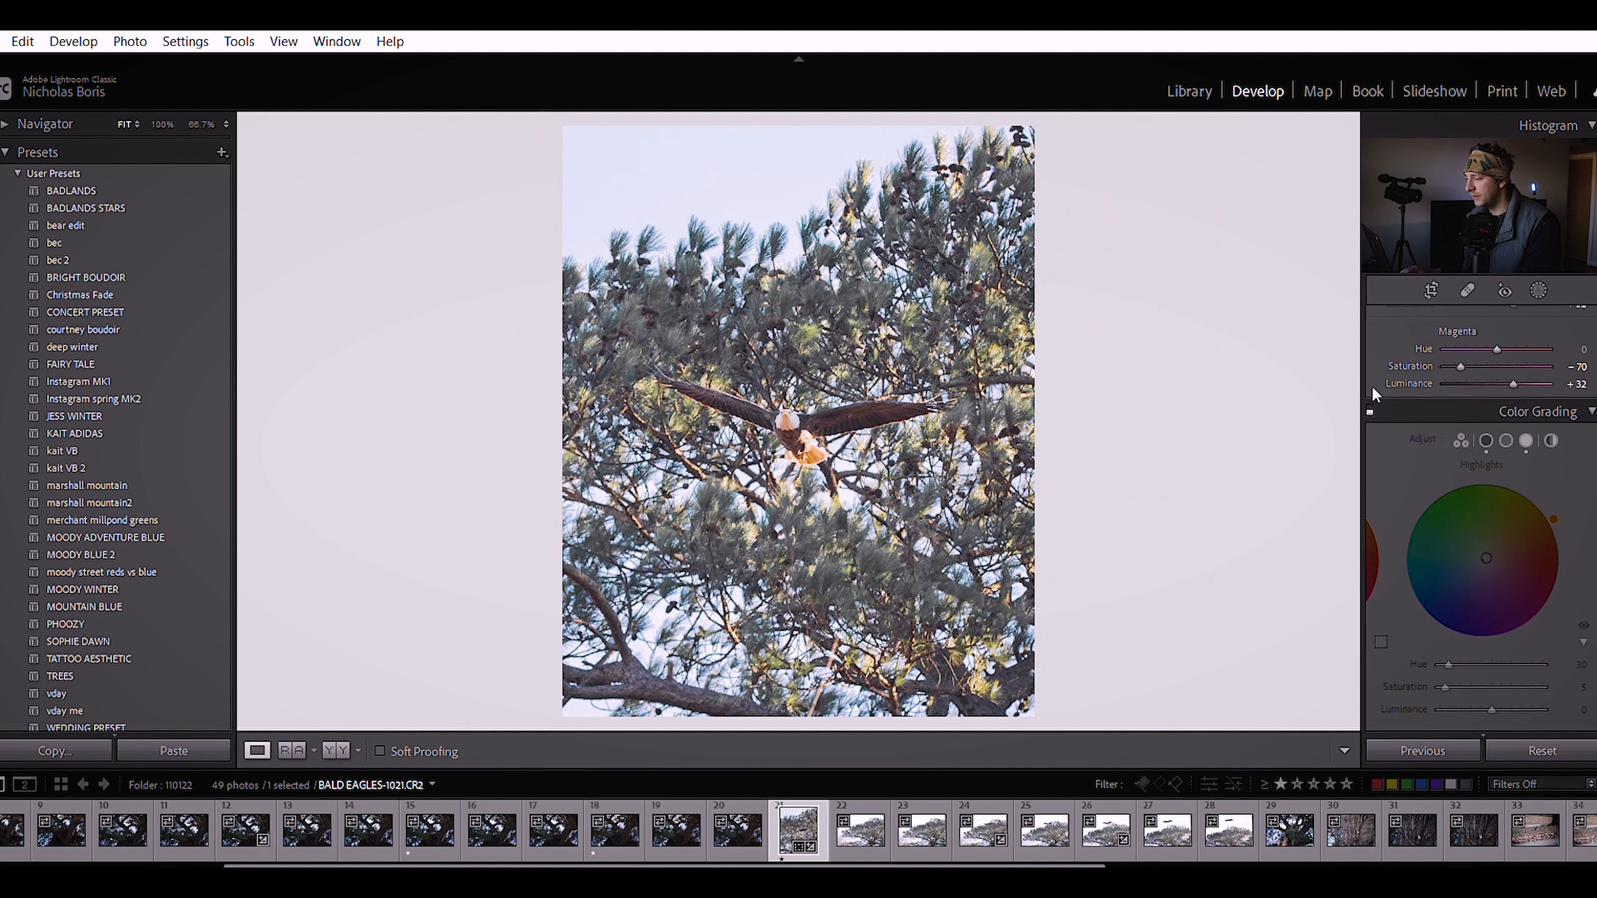
click(1582, 687)
text(1)
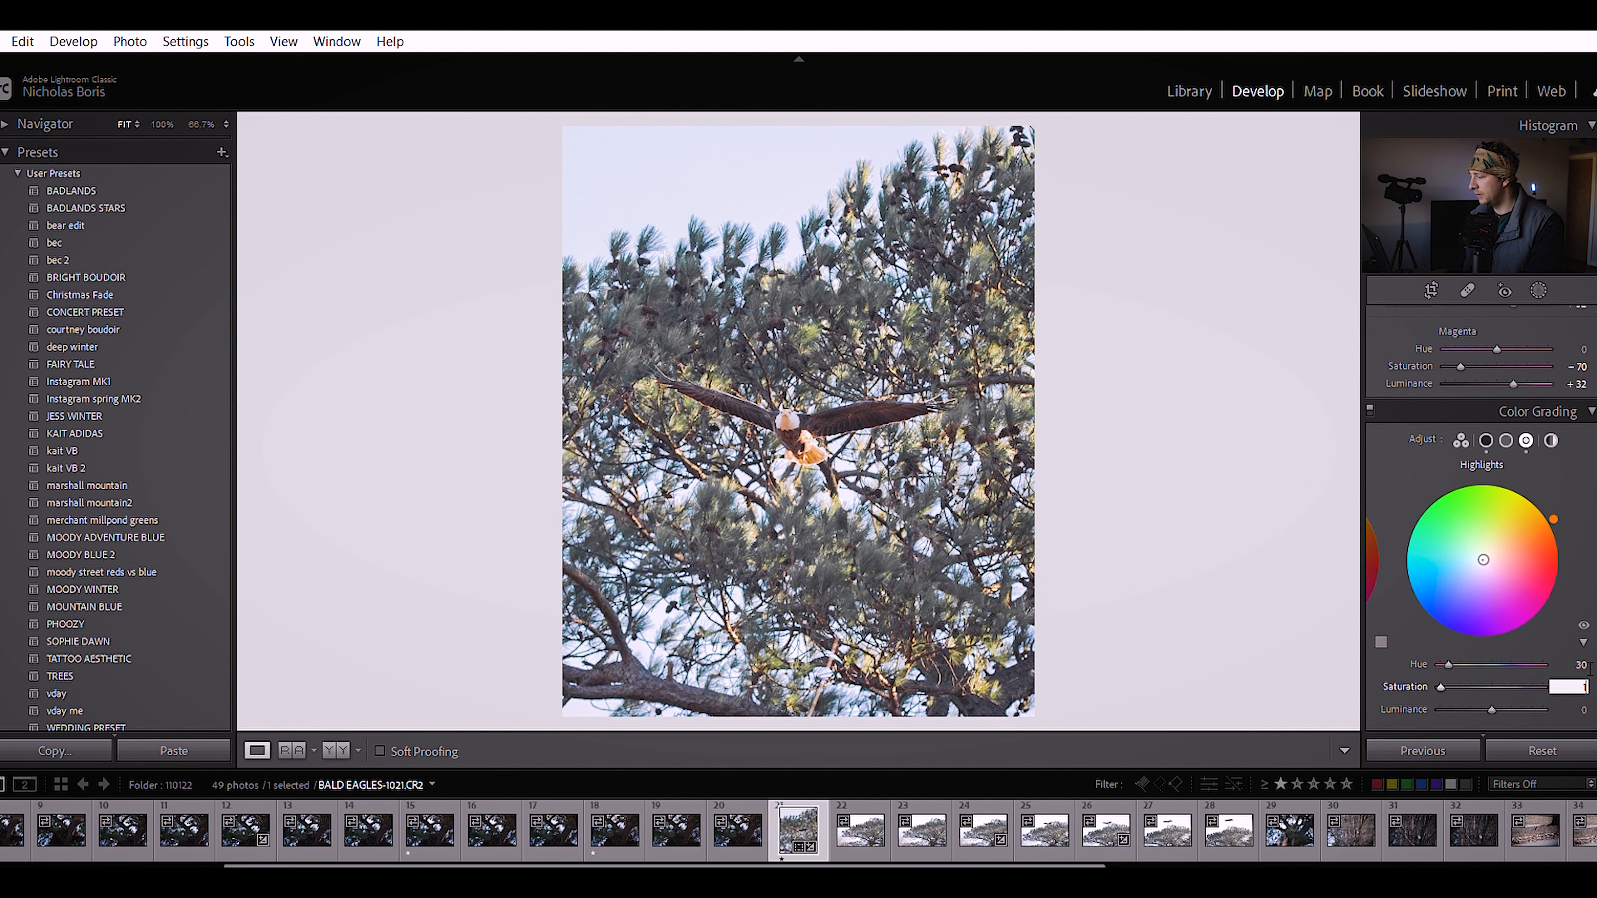
text(0)
key(Return)
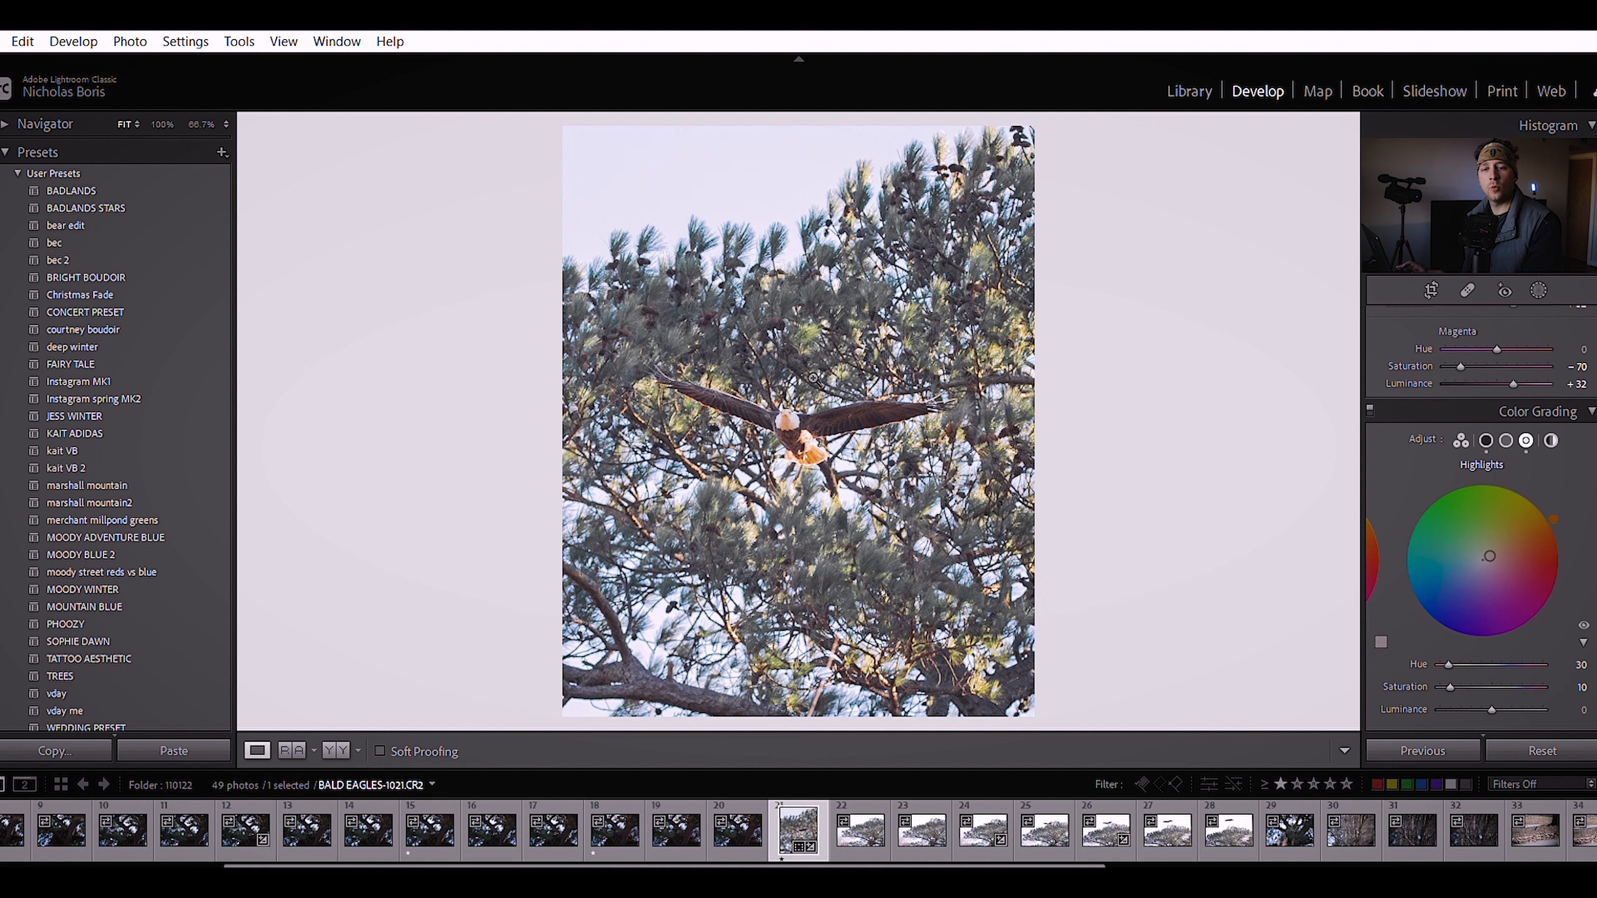
- Tighten the 4 x 5 crop around the eagle so the bright open sky above the tree is cut out
click(1431, 290)
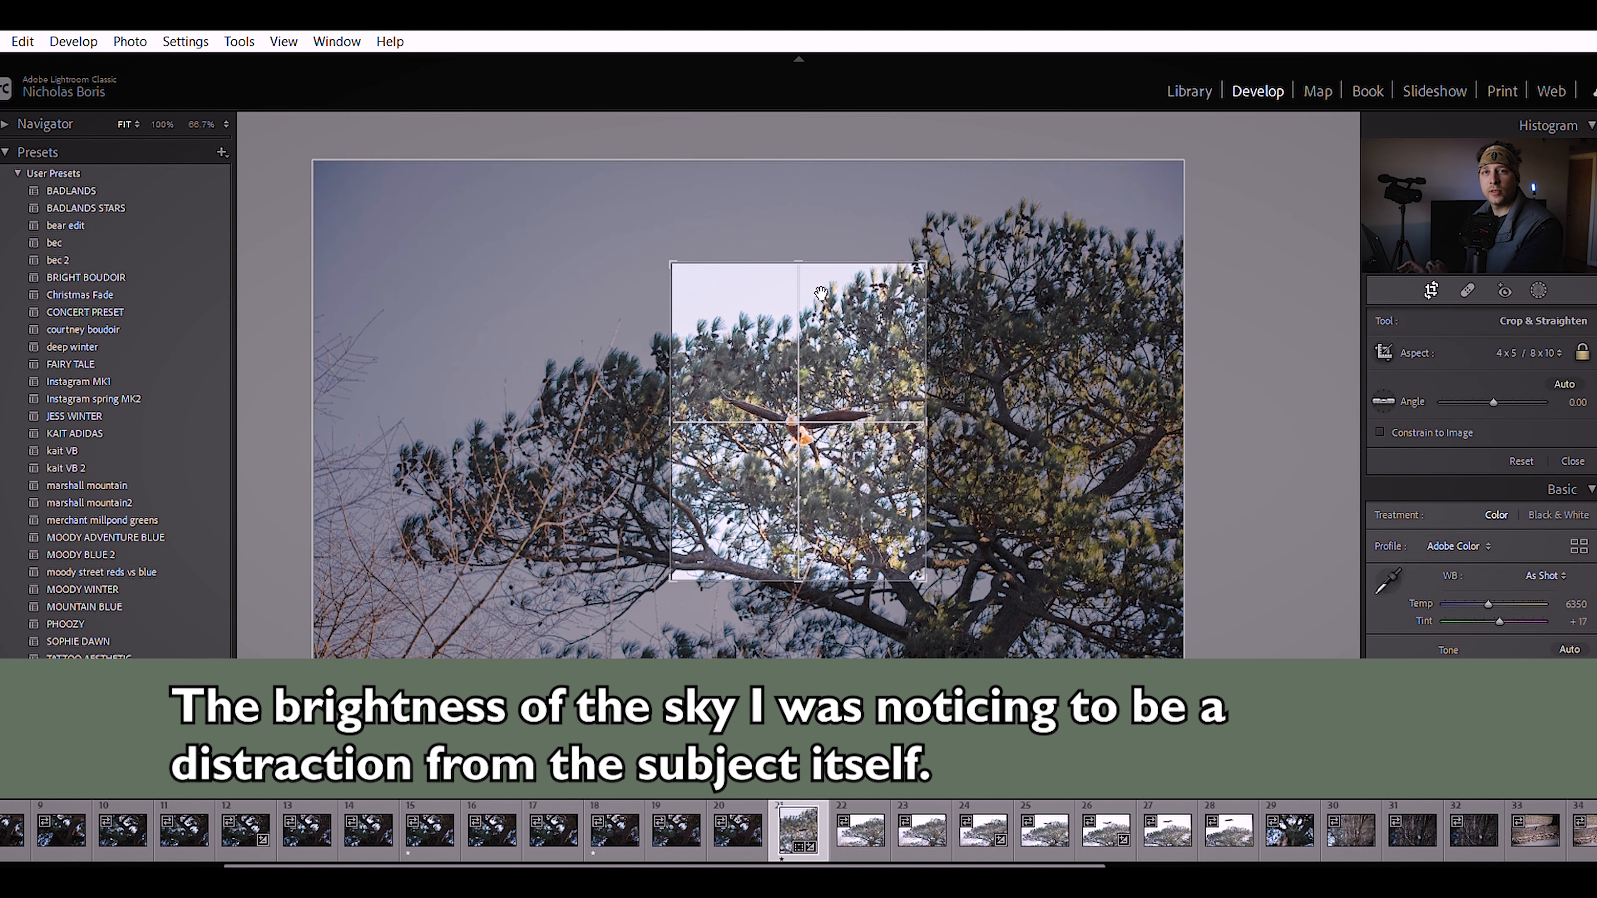
drag(798, 264, 797, 279)
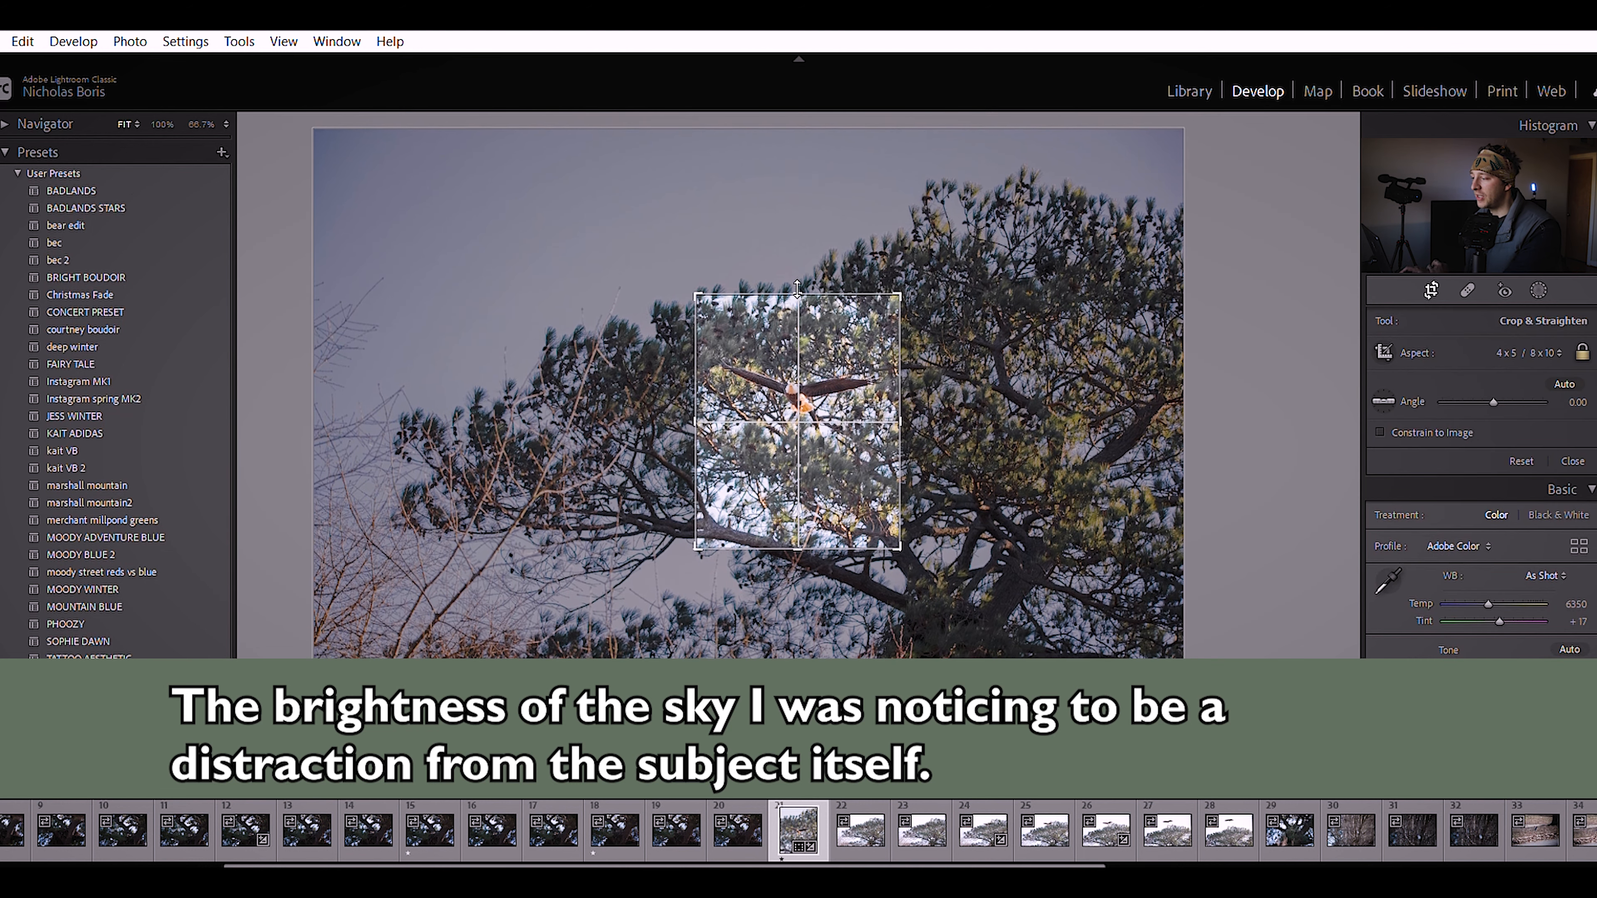
drag(805, 532, 803, 512)
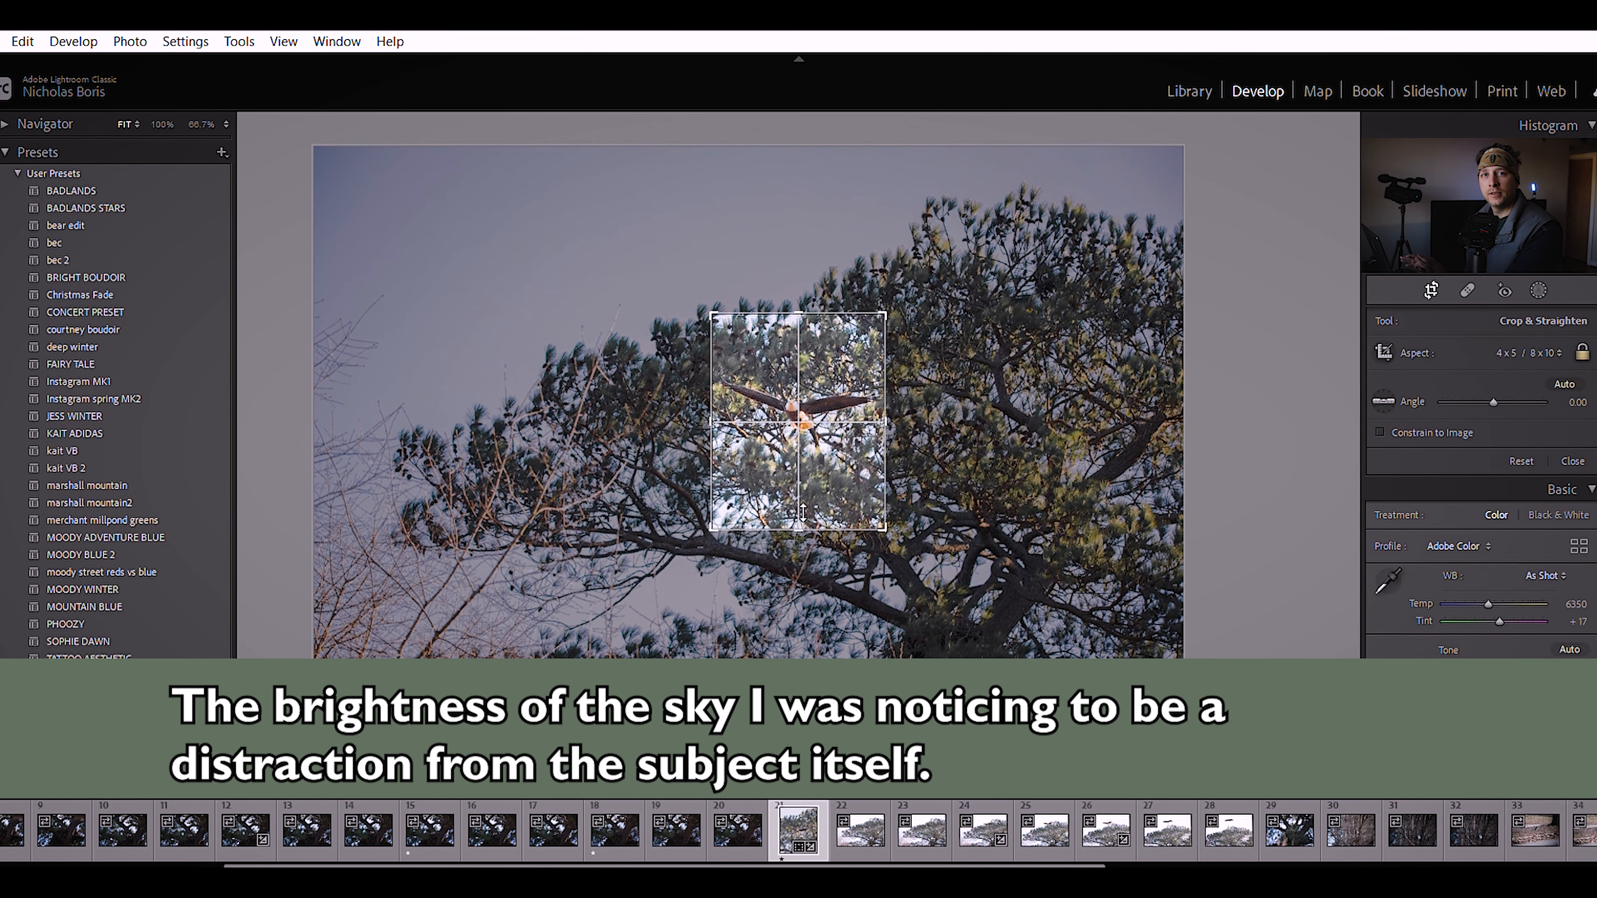
key(Return)
click(801, 469)
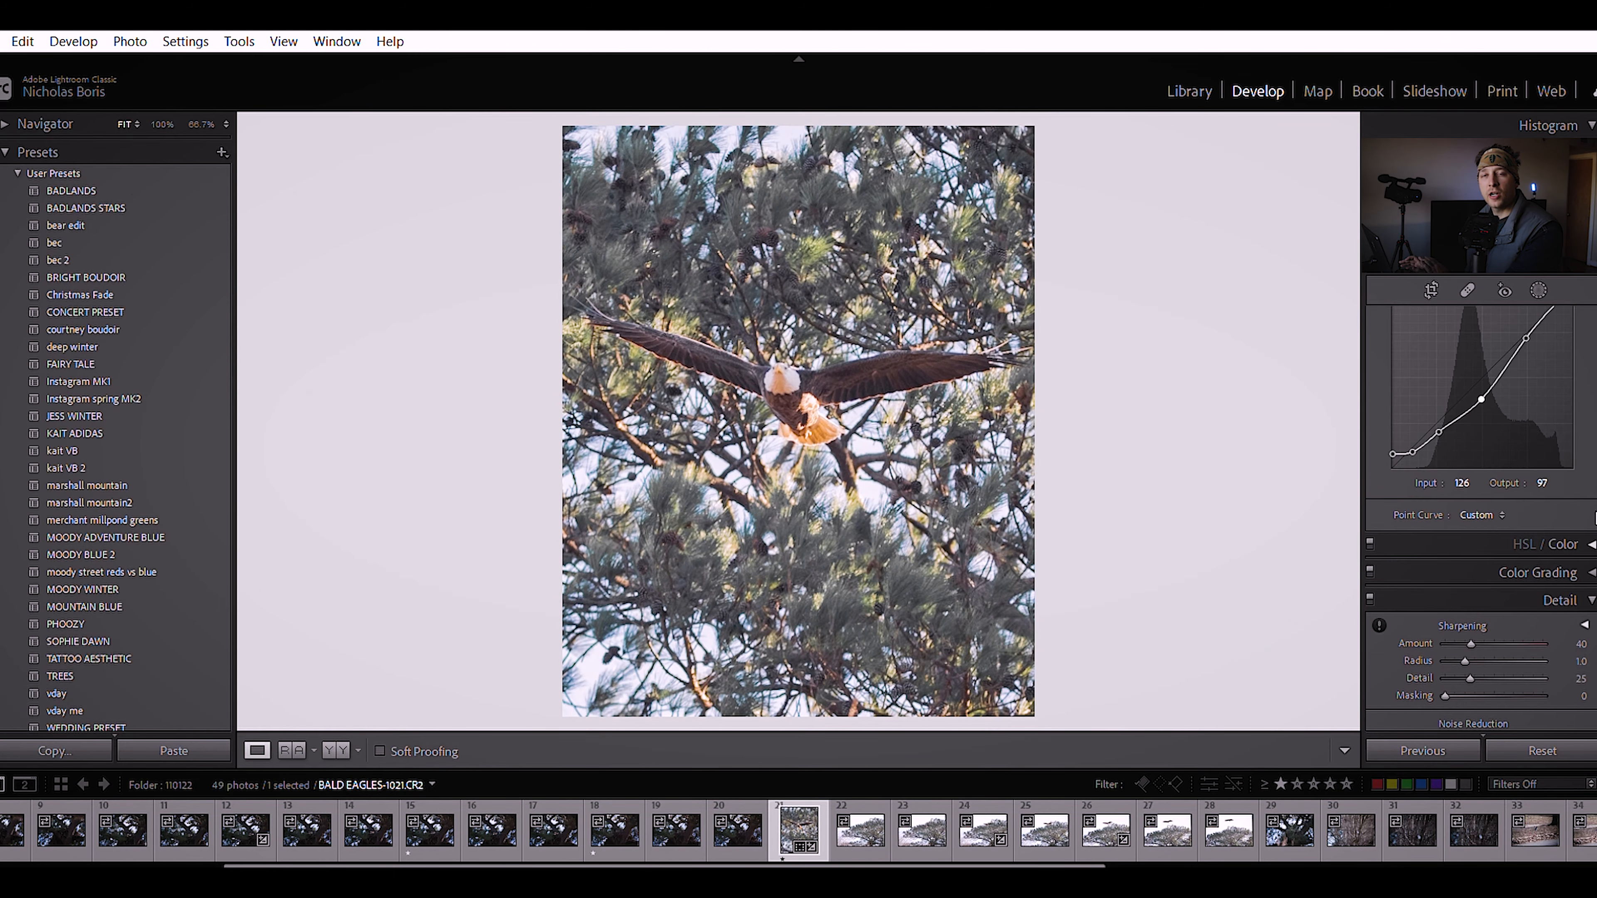
- Set the sharpening Masking to 100 in the detail settings
scroll(1588, 554, up, 3)
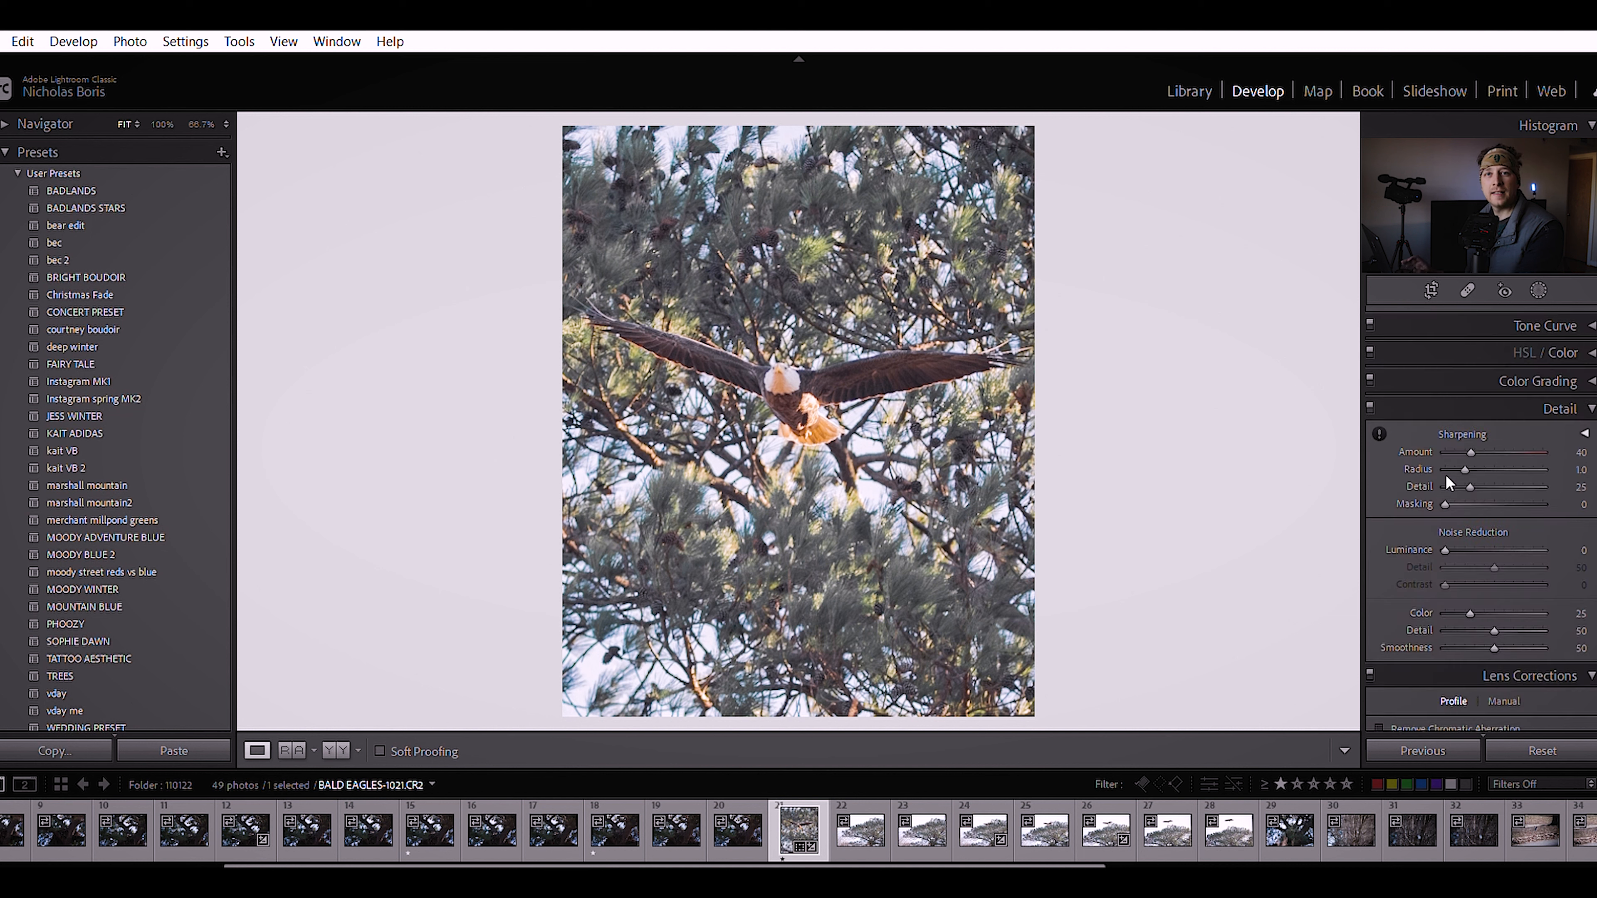
key(alt)
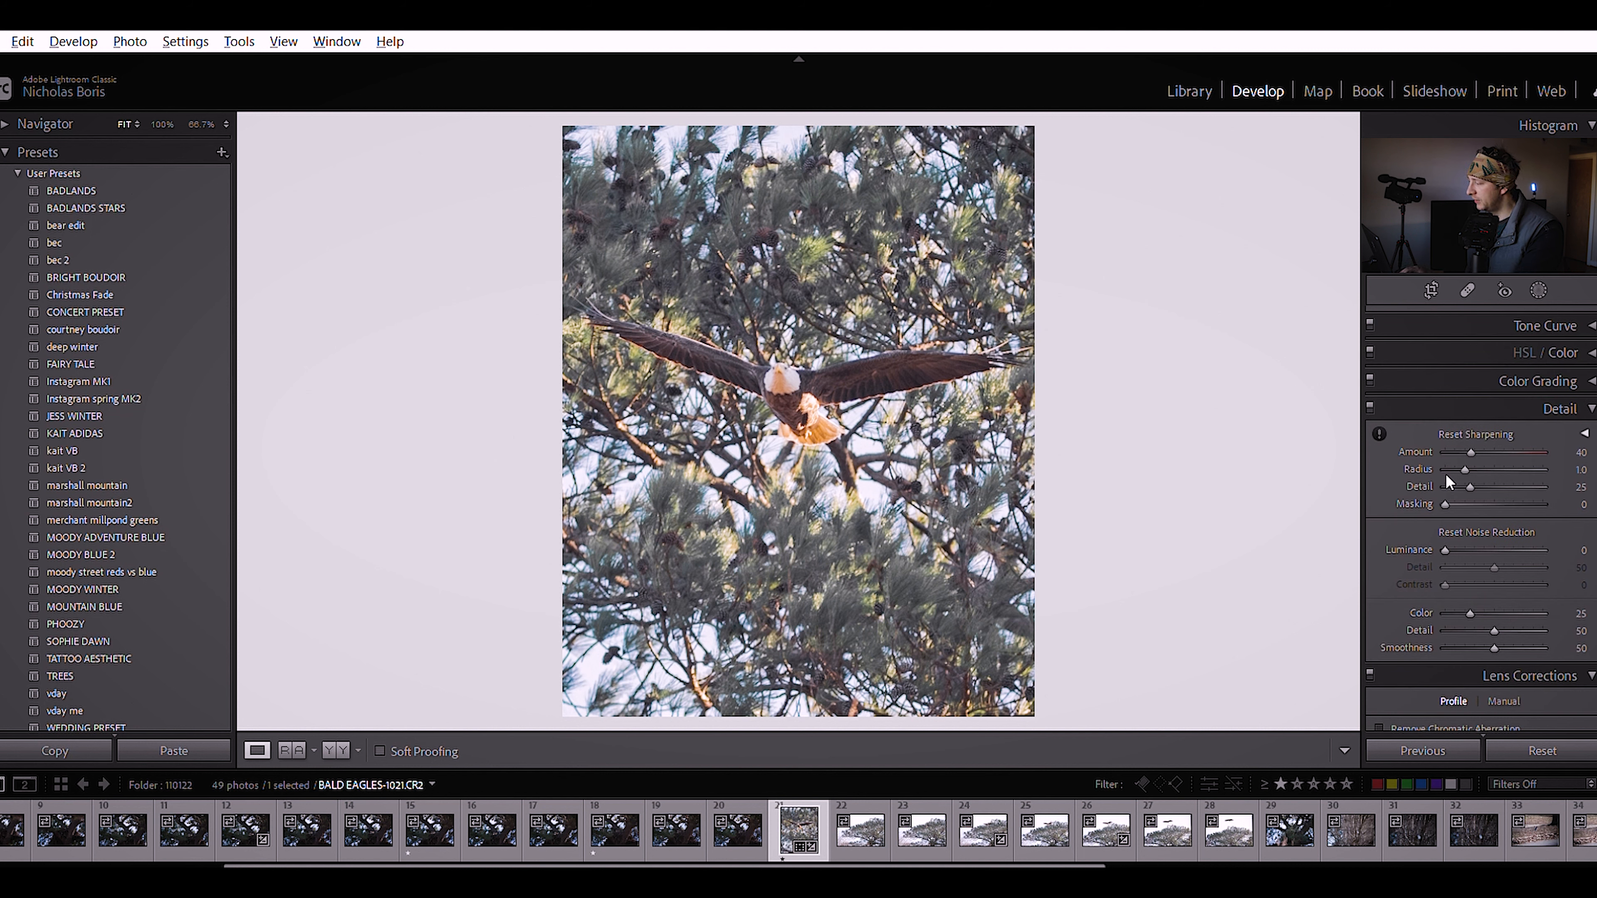
drag(1445, 502, 1519, 486)
drag(1411, 473, 1573, 483)
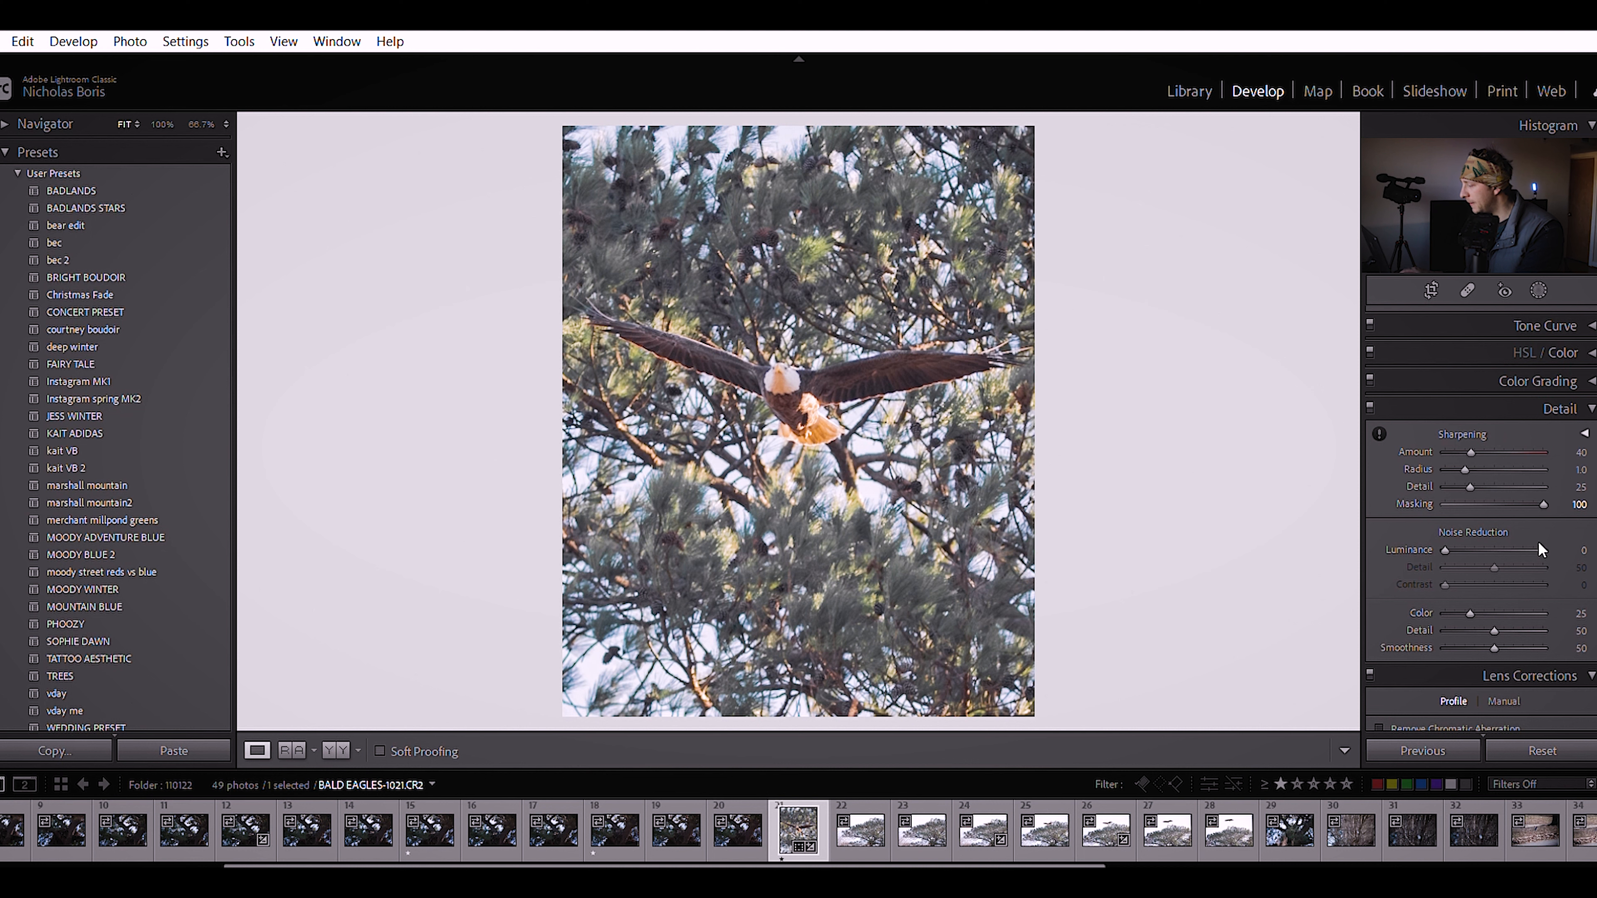
scroll(1539, 546, down, 3)
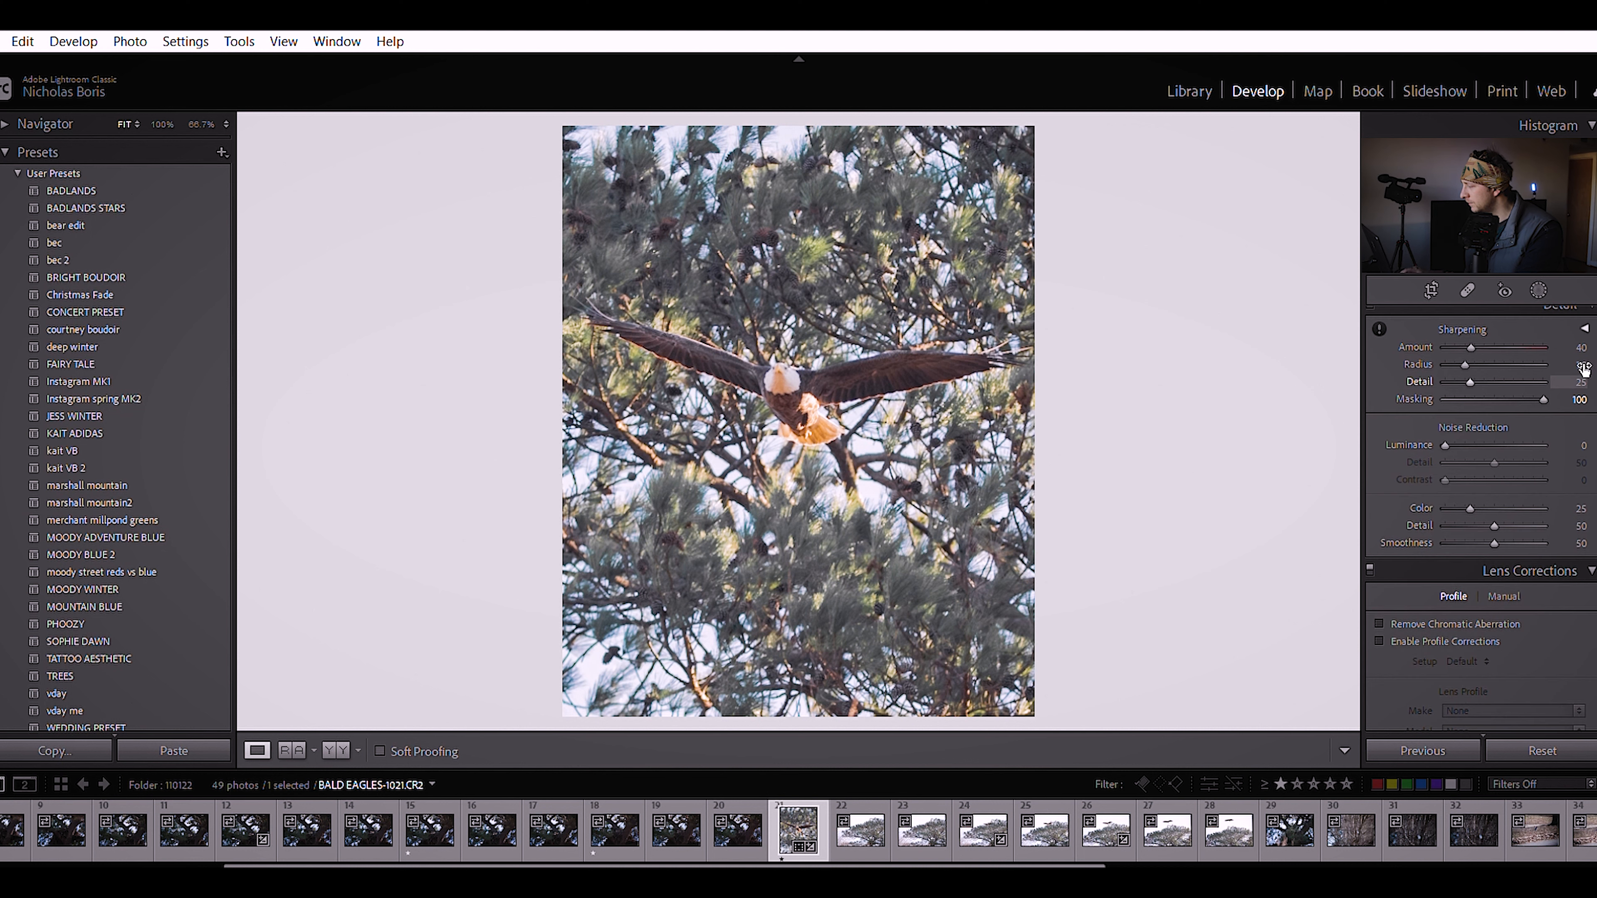